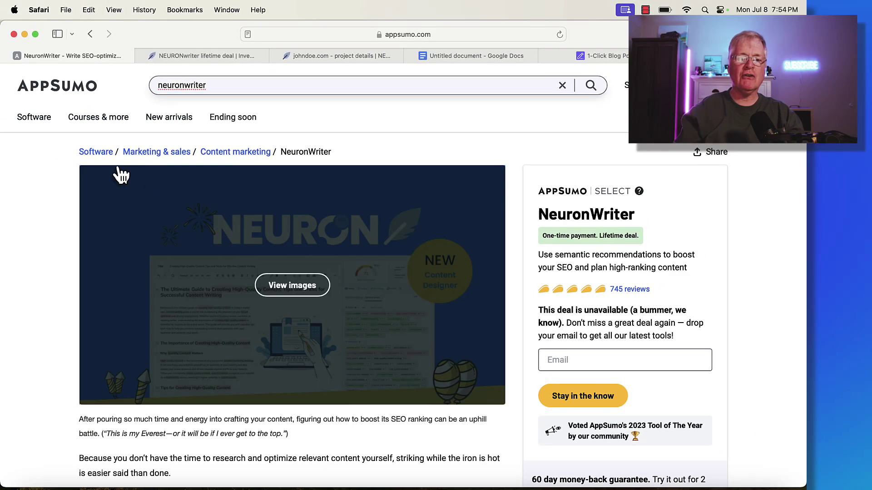
- Switch to the NeuronWriter lifetime deal page and scroll down past its homepage pitch
click(182, 56)
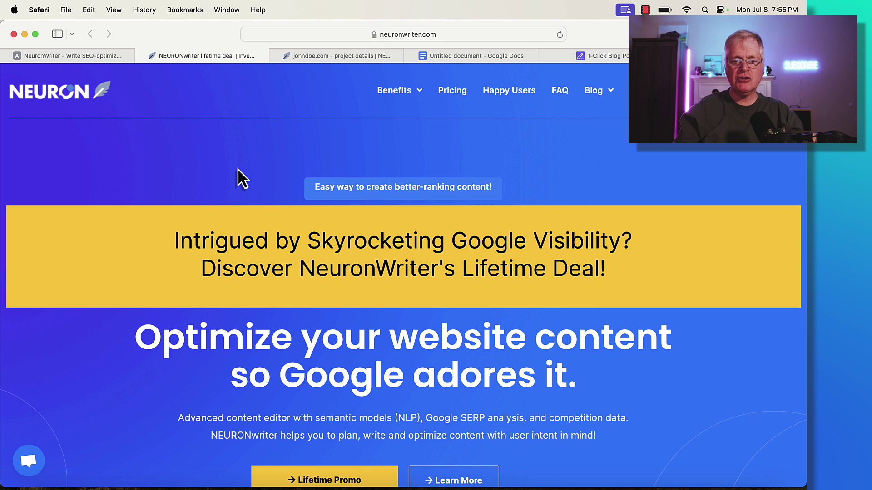
scroll(238, 170, down, 3)
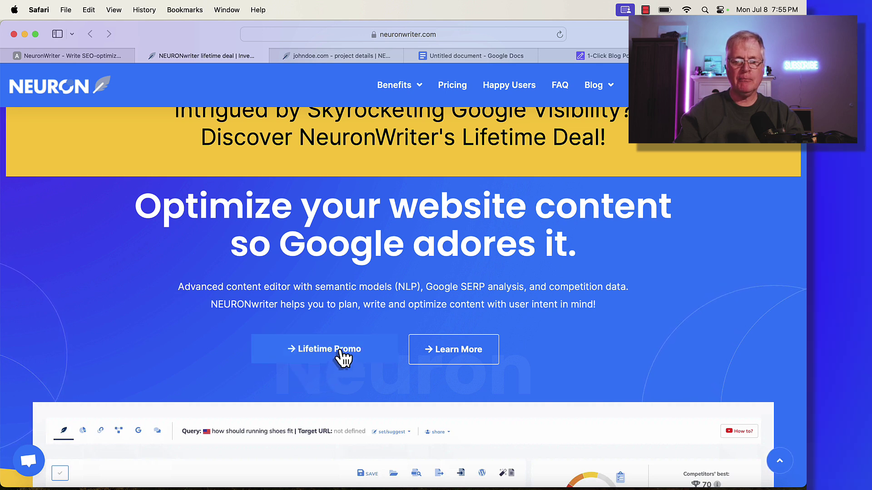
- Jump to the Lifetime Promo pricing and review the tiers from Bronze ($89) to $445
click(315, 354)
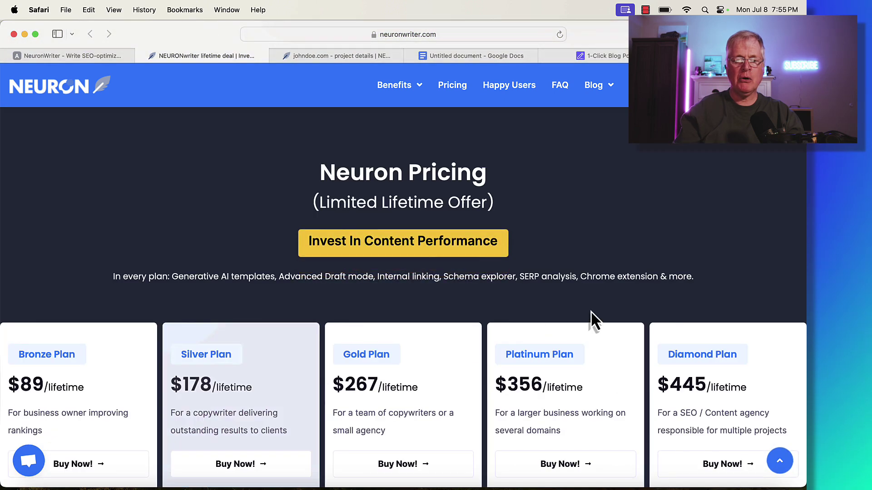
scroll(672, 258, down, 2)
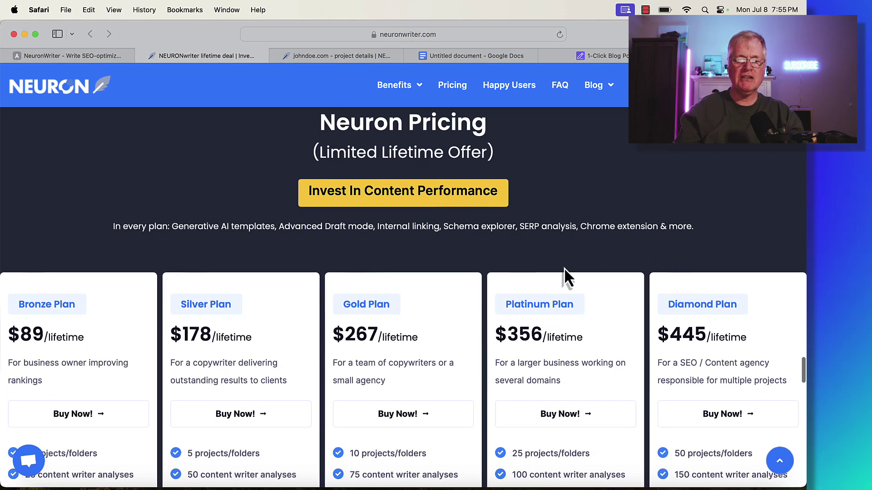
scroll(564, 268, down, 1)
scroll(366, 199, down, 3)
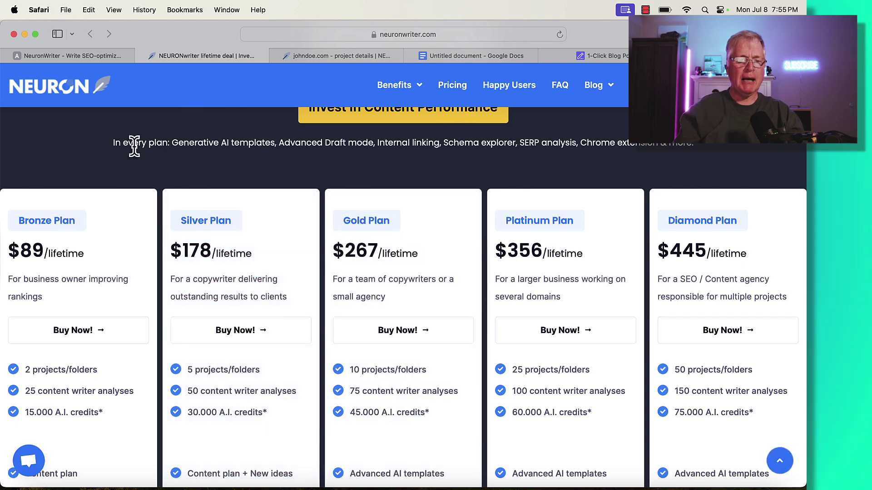
scroll(142, 247, down, 1)
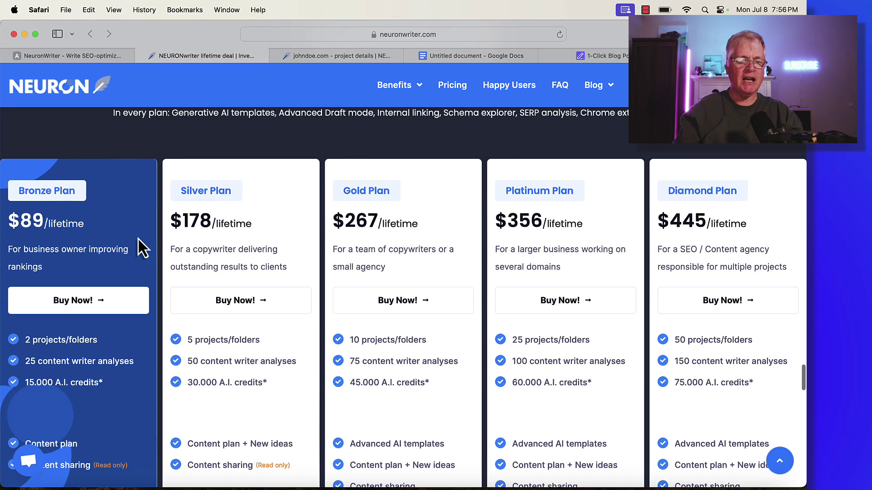
scroll(141, 246, down, 1)
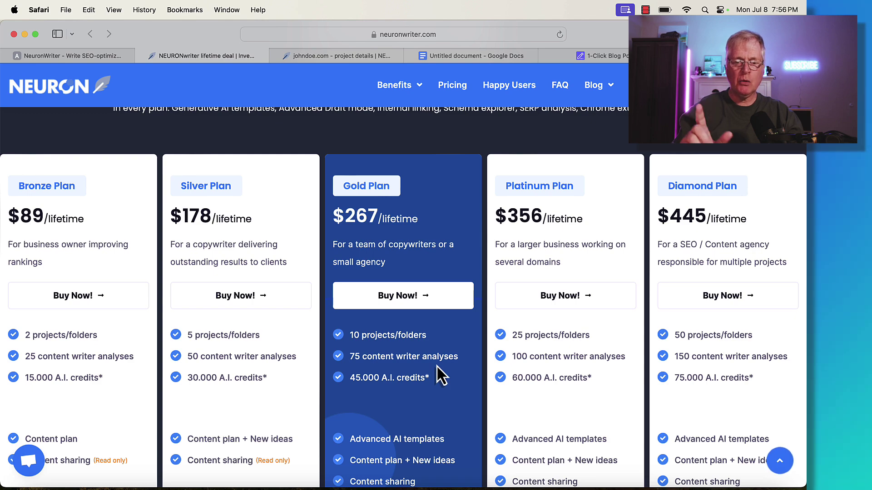
scroll(291, 404, down, 3)
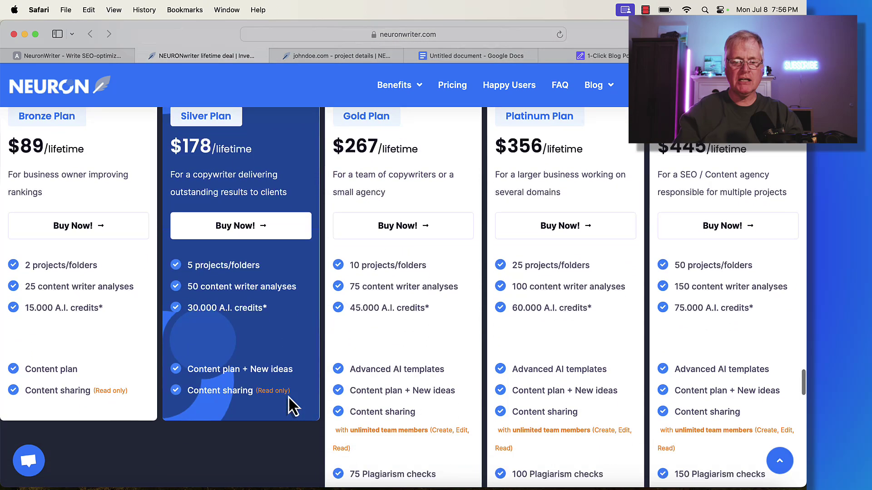
scroll(463, 311, down, 2)
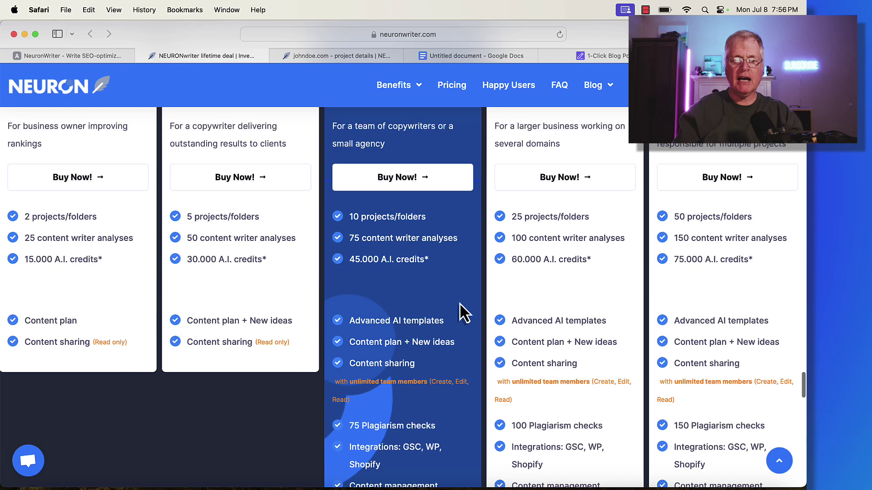
scroll(463, 311, up, 3)
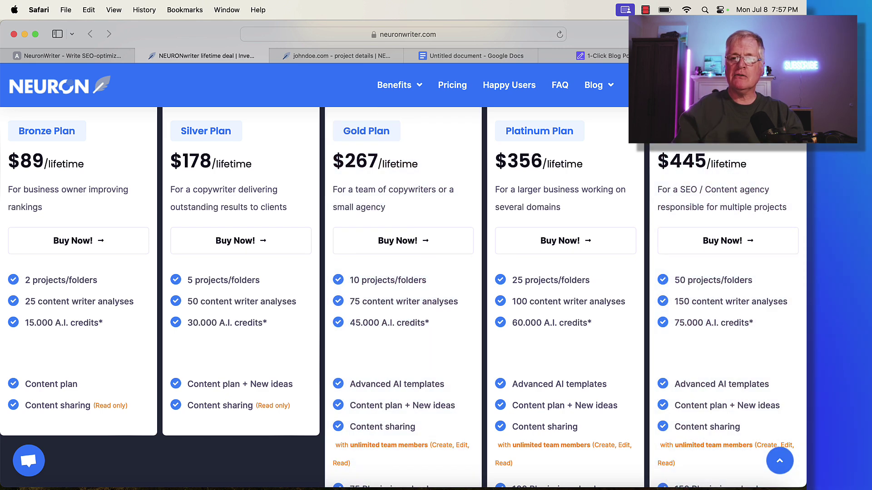
key(ctrl+Tab)
scroll(483, 331, down, 3)
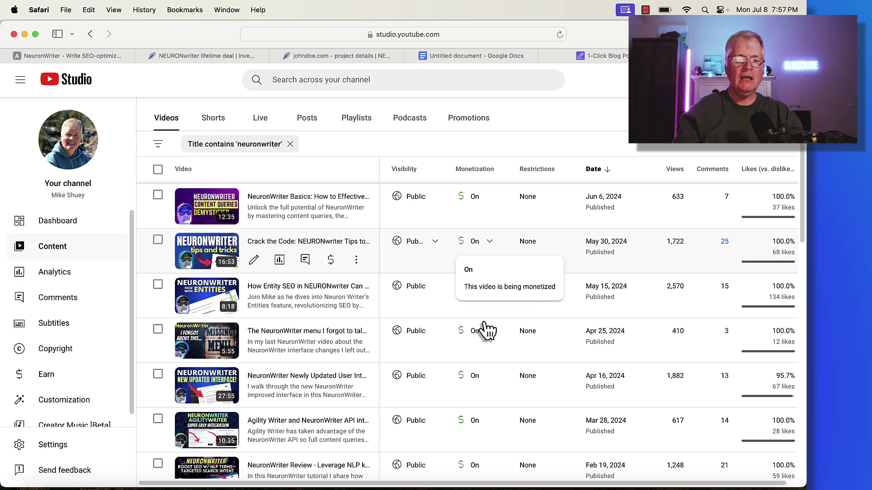
scroll(483, 331, up, 2)
scroll(486, 330, up, 1)
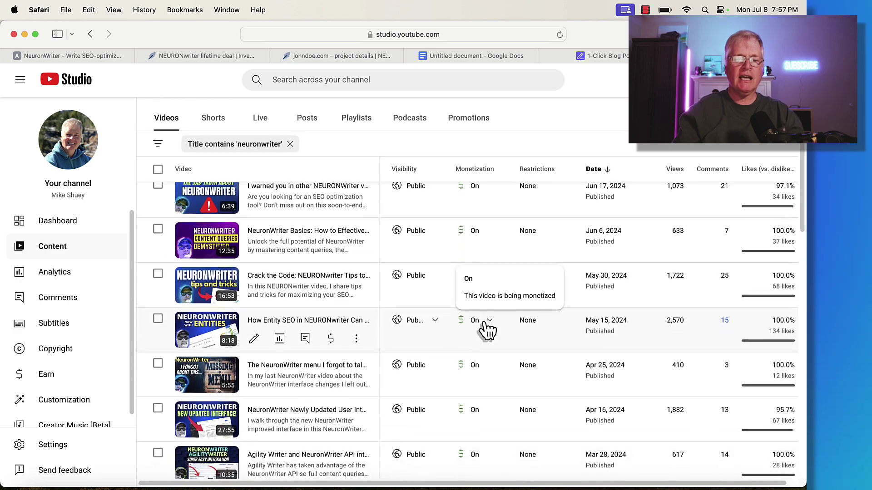
scroll(486, 330, down, 4)
scroll(487, 331, down, 5)
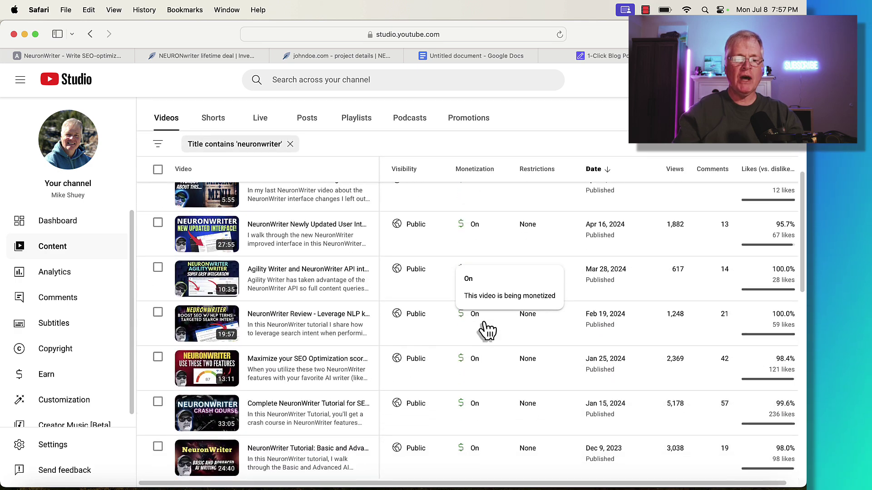
scroll(486, 331, up, 4)
scroll(487, 331, up, 3)
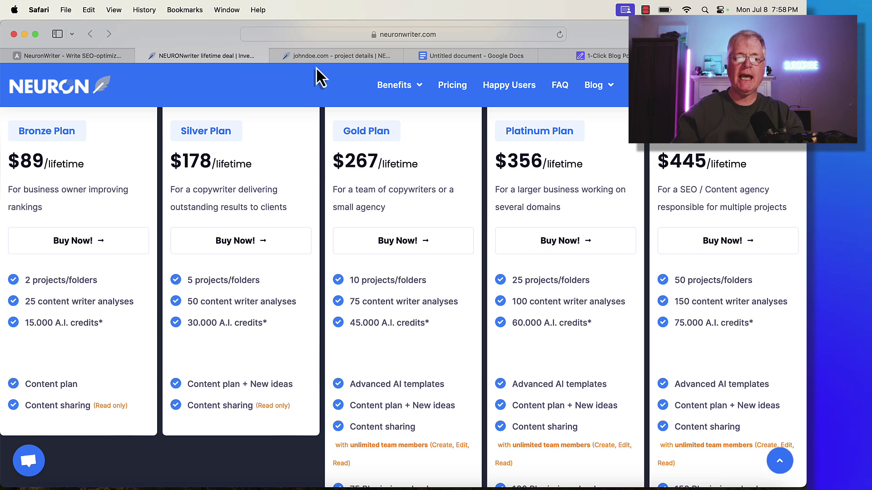
- In the project, start the 'can I use a gravel bike as a road bike' query and open it
mouse_move(326, 59)
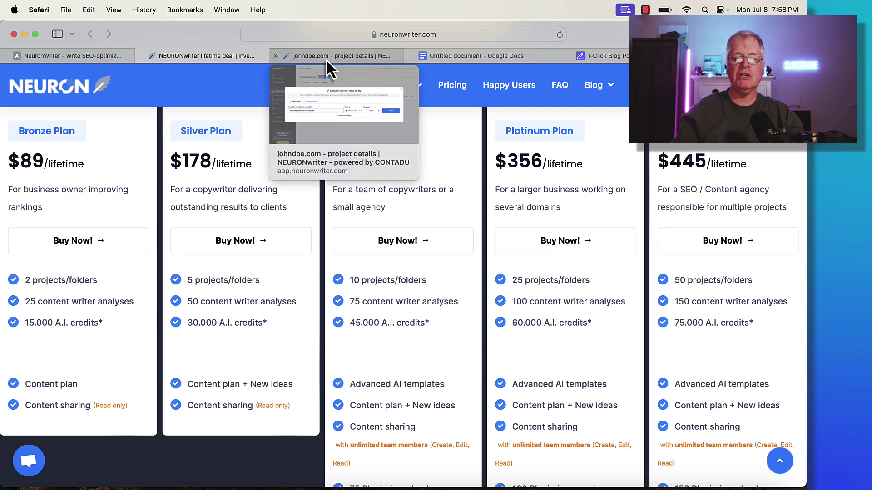
click(326, 59)
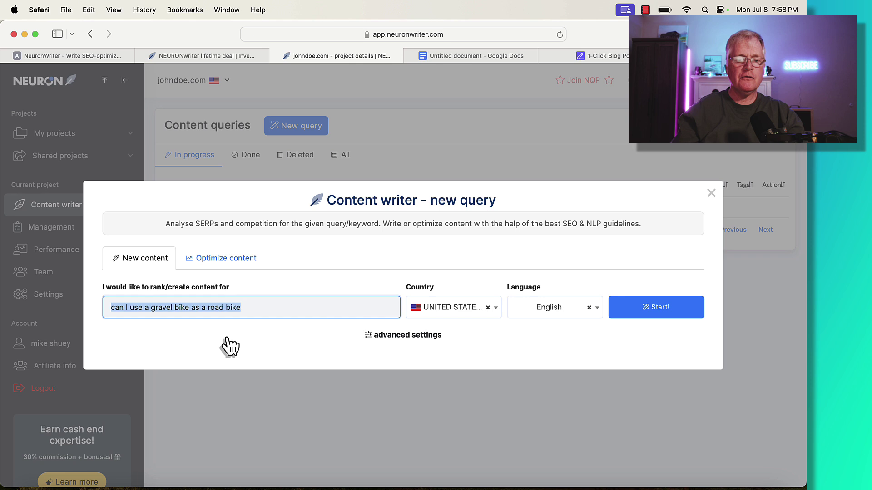
click(266, 311)
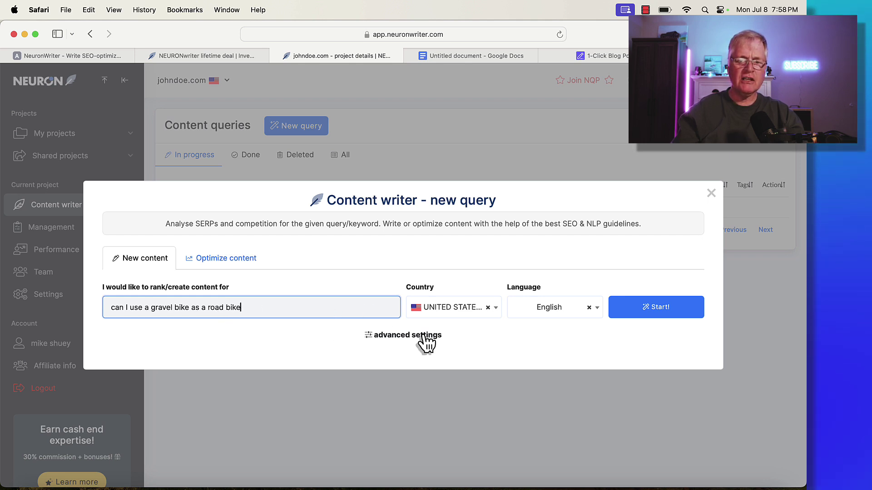
click(660, 309)
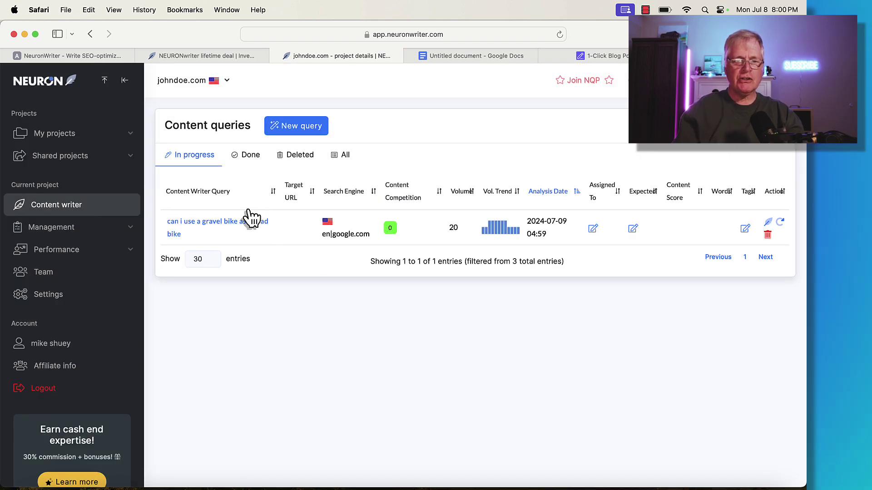
click(251, 233)
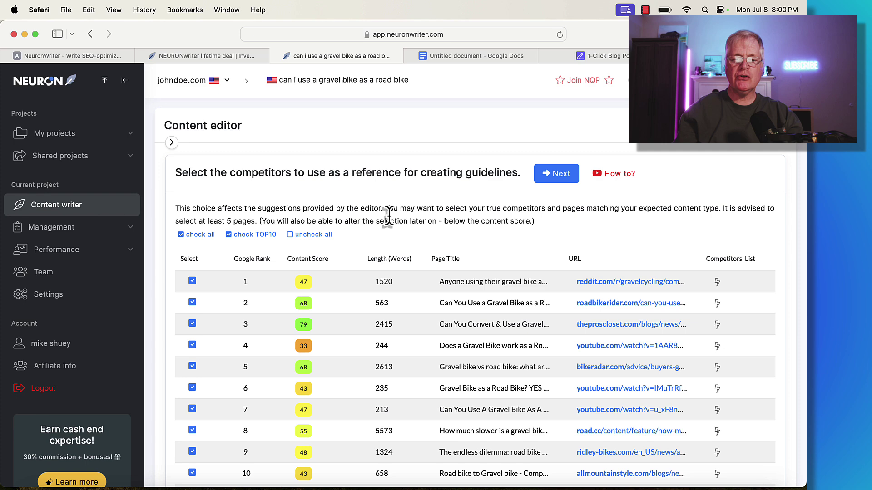
- Keep competitors ranked 2, 3, 5, 8, 9, 10 and 15 as references, then continue to the editor
scroll(432, 242, down, 3)
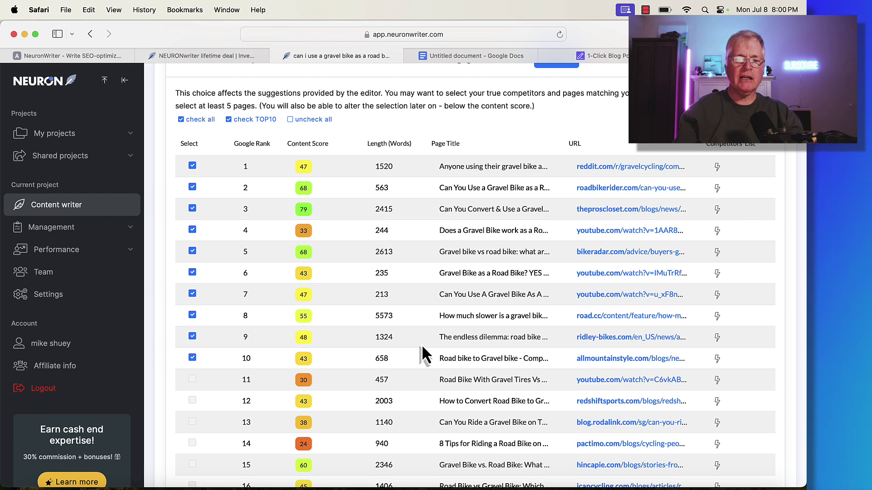
scroll(421, 345, up, 3)
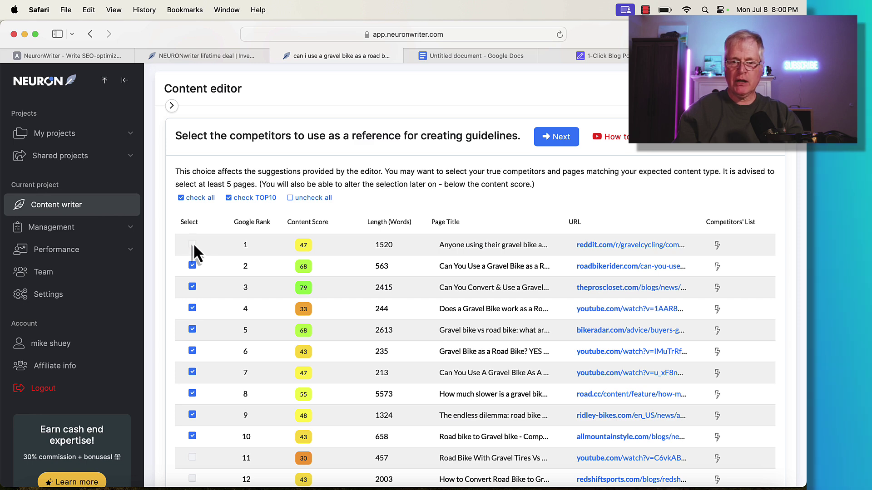
scroll(195, 310, down, 3)
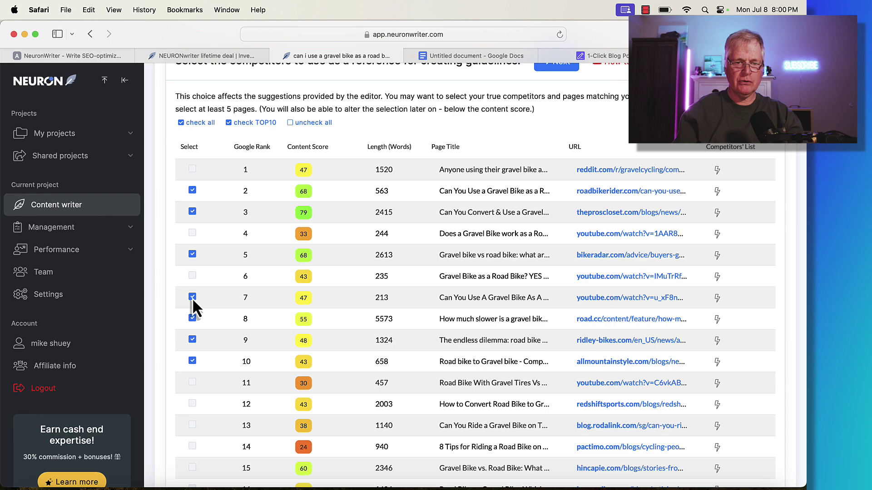
click(192, 297)
scroll(228, 393, down, 3)
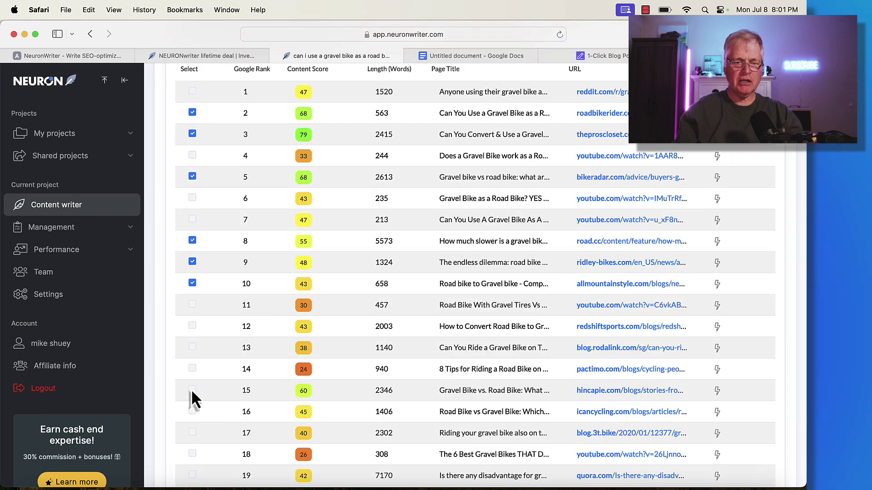
scroll(339, 308, up, 5)
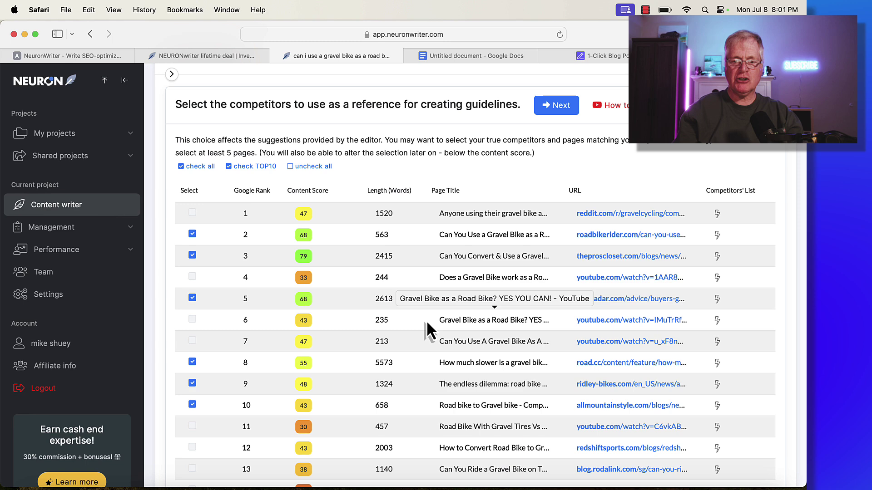
scroll(426, 321, down, 4)
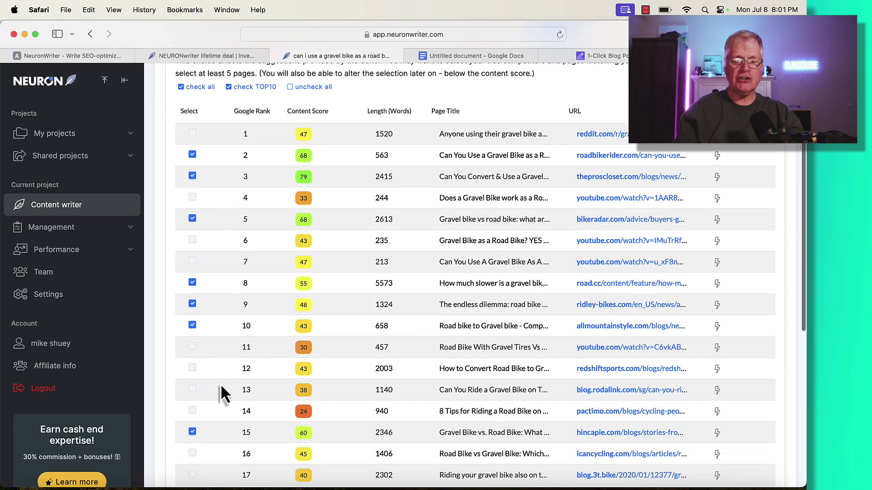
scroll(233, 383, up, 1)
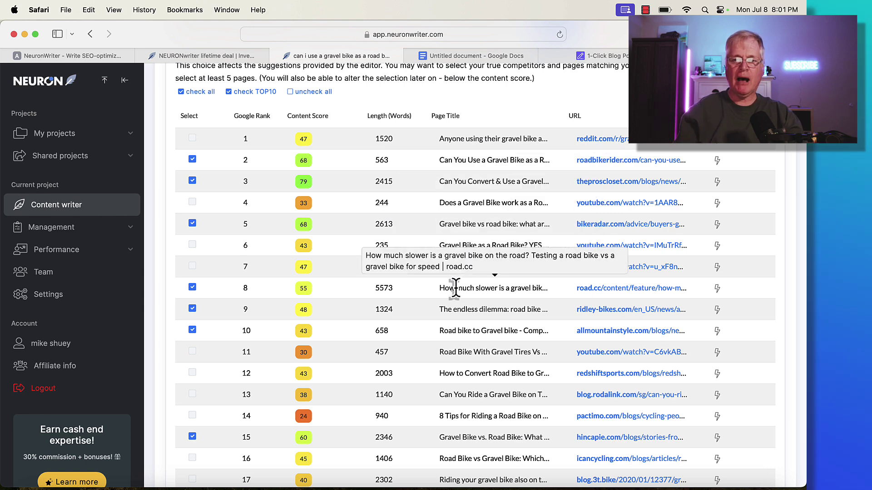
scroll(455, 288, up, 4)
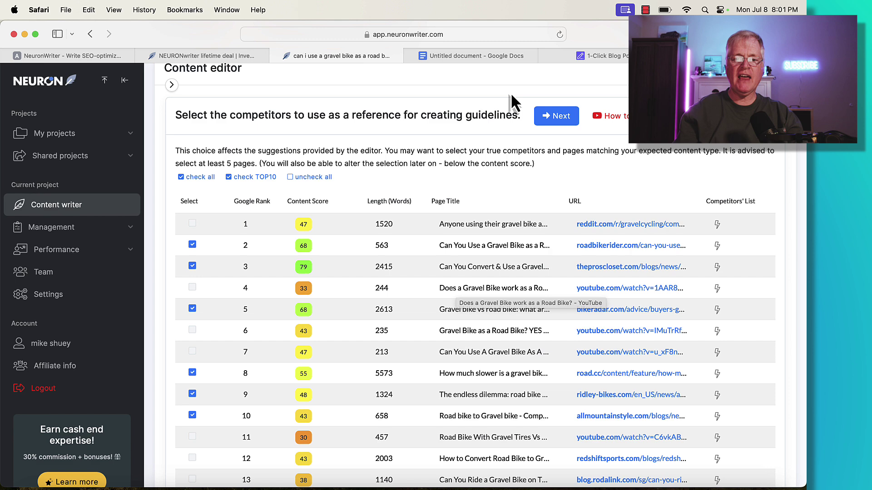
click(556, 119)
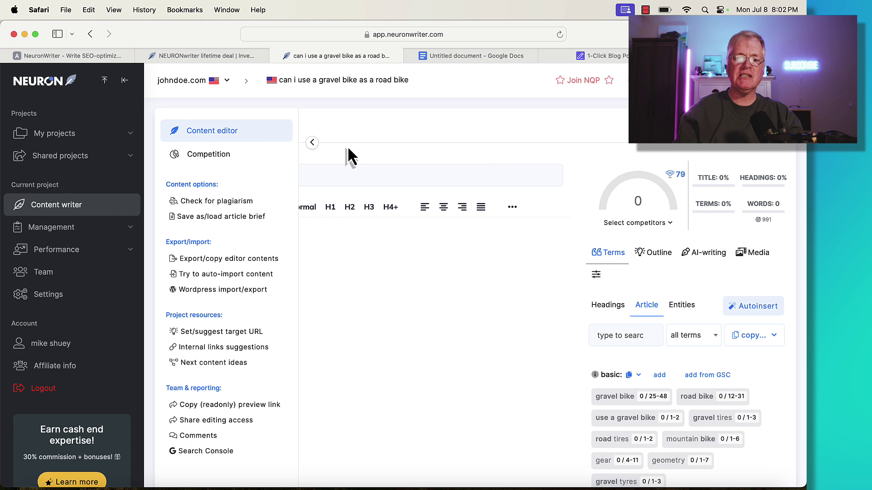
- Collapse the Content options sidebar to show the blank editor and term targets
click(313, 142)
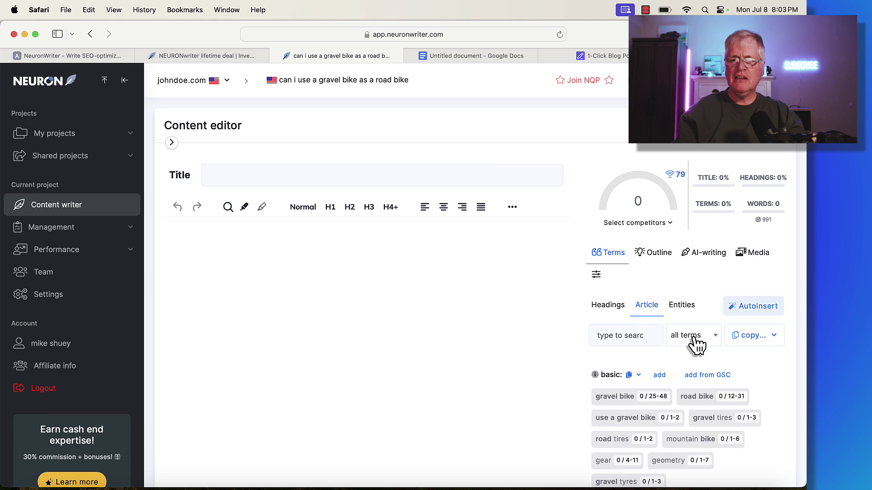
scroll(709, 350, down, 3)
scroll(721, 352, up, 1)
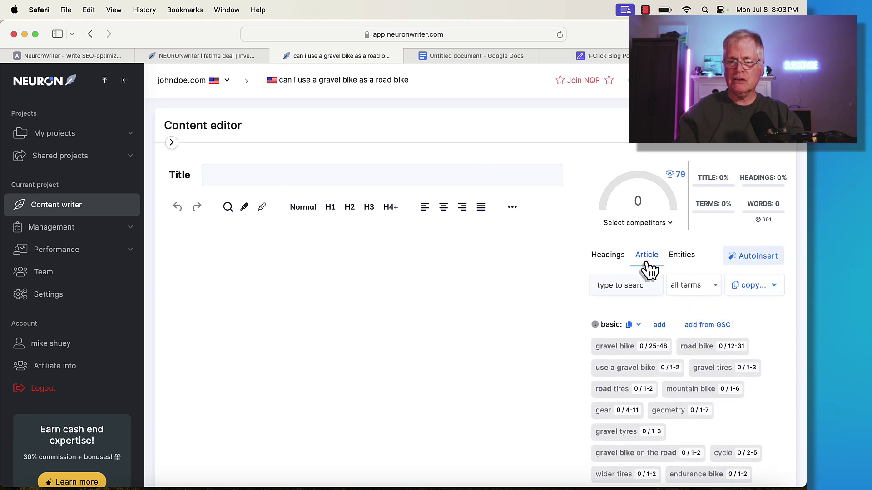
scroll(755, 369, down, 2)
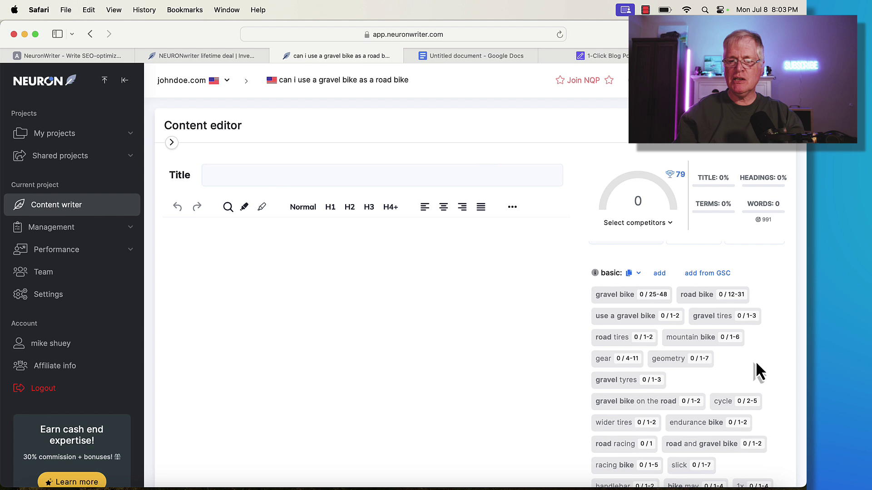
scroll(692, 418, down, 5)
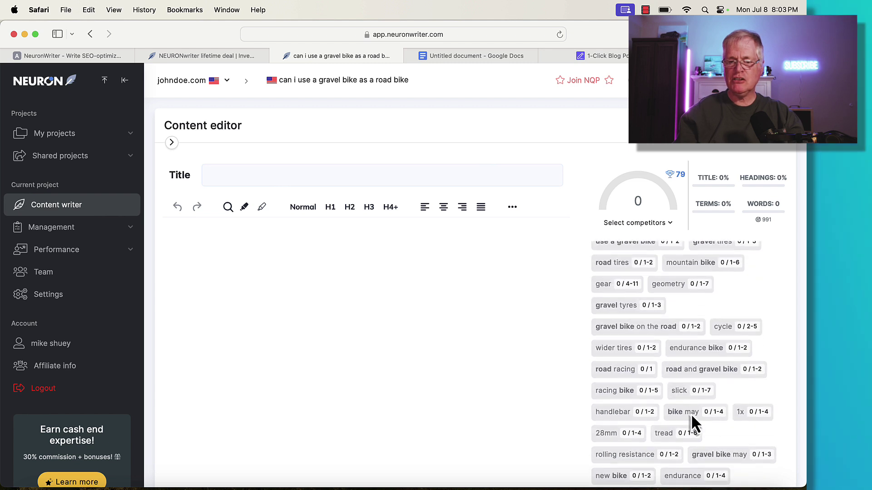
scroll(692, 415, down, 15)
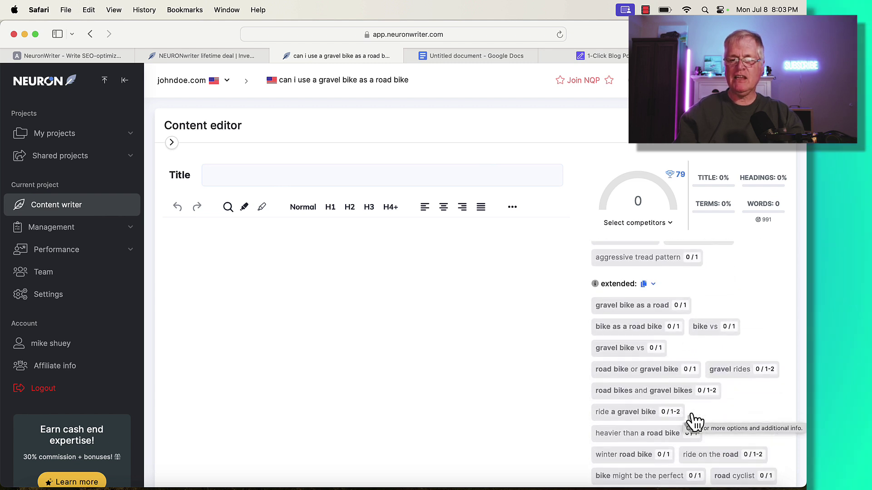
scroll(728, 367, down, 15)
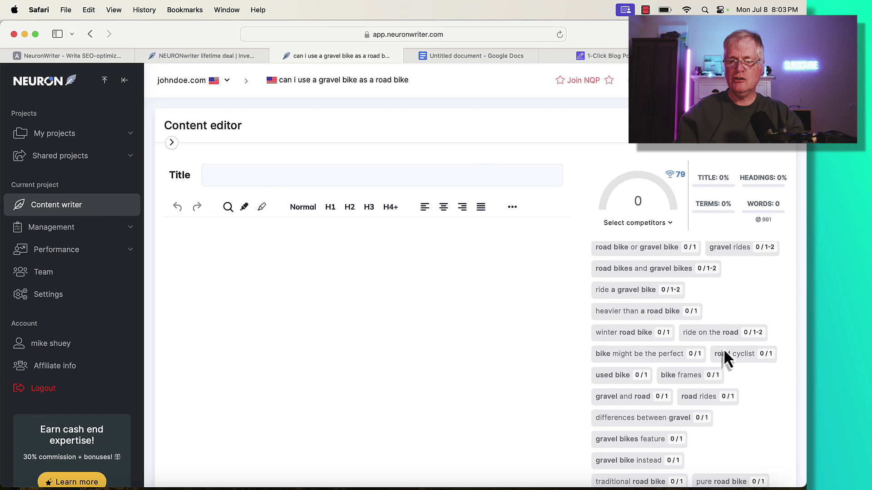
scroll(723, 352, down, 3)
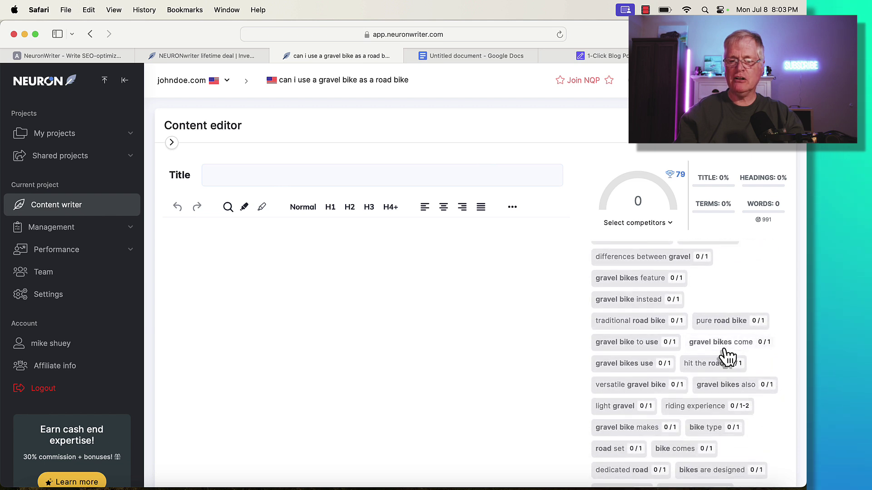
scroll(723, 356, up, 6)
scroll(725, 357, up, 5)
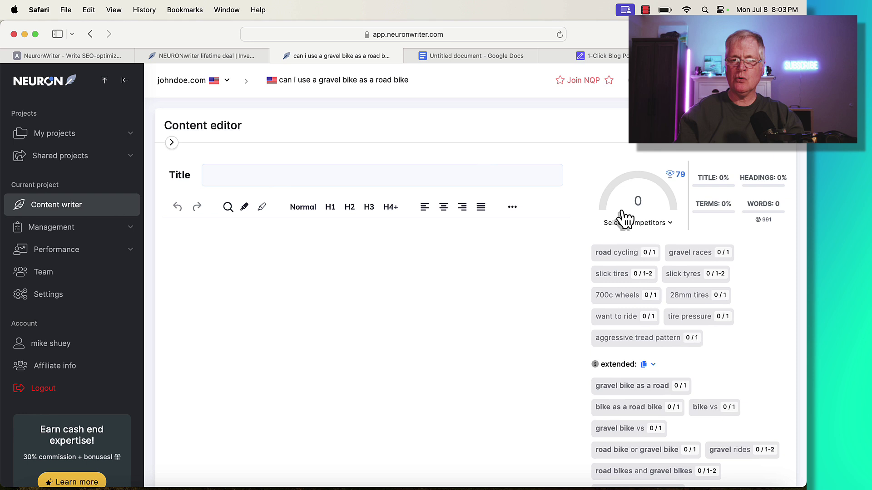
mouse_move(685, 181)
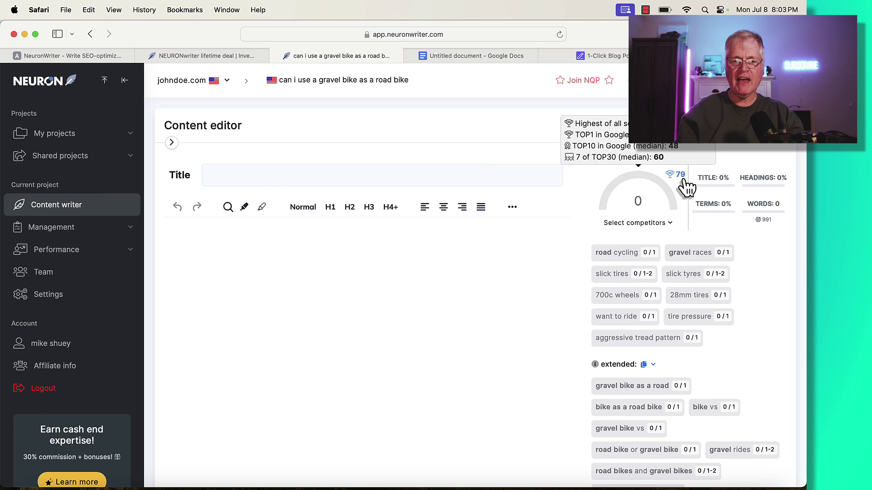
scroll(704, 306, up, 5)
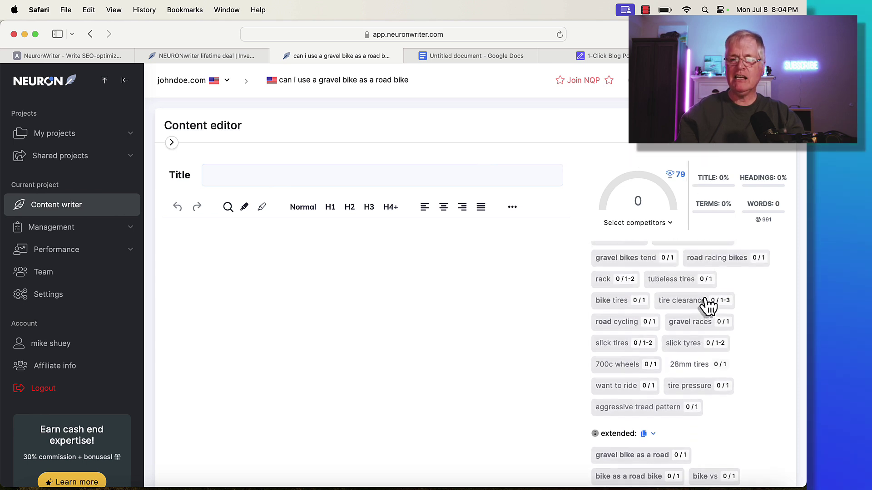
scroll(708, 303, up, 10)
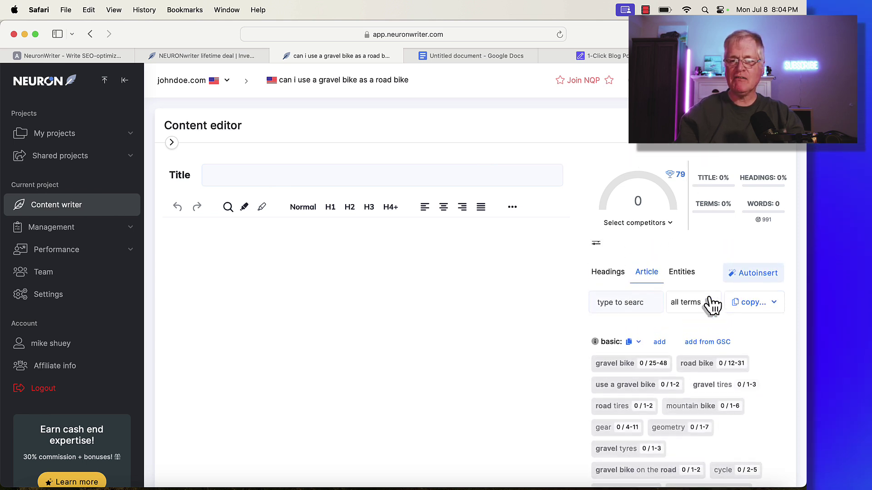
scroll(709, 299, down, 2)
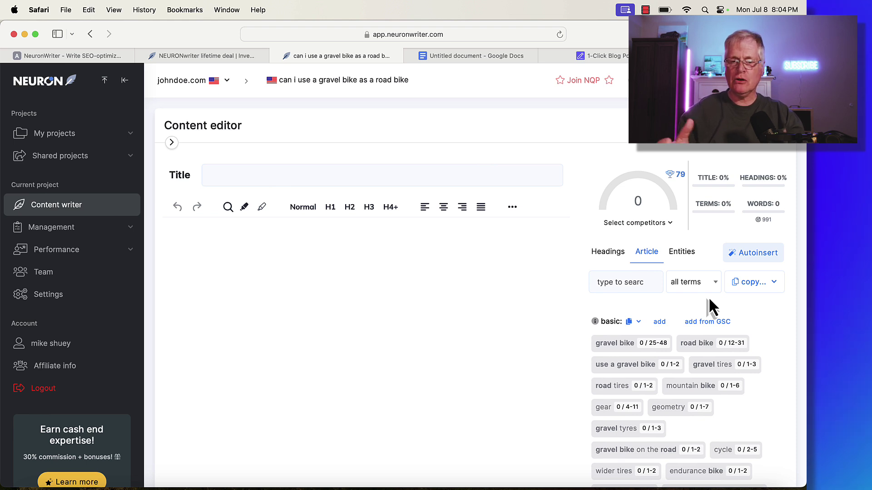
scroll(763, 342, down, 2)
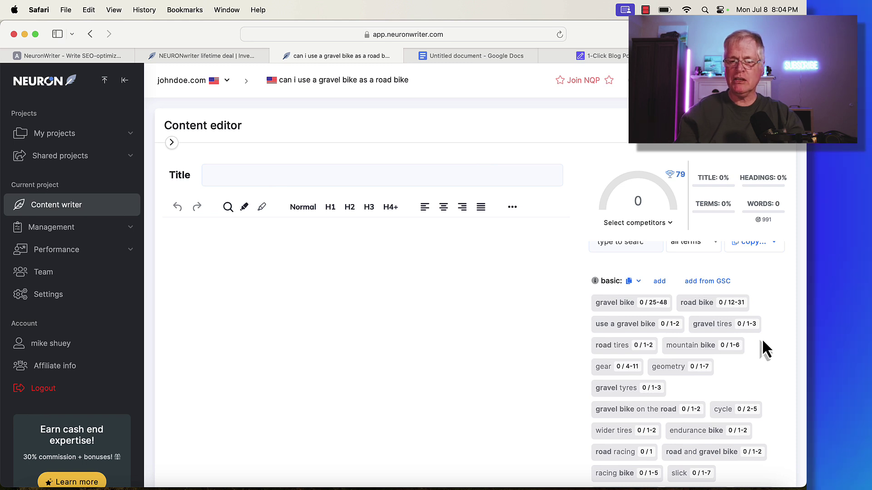
- Copy the gravel bike suggested terms list to the clipboard from the copy menu
scroll(762, 339, up, 3)
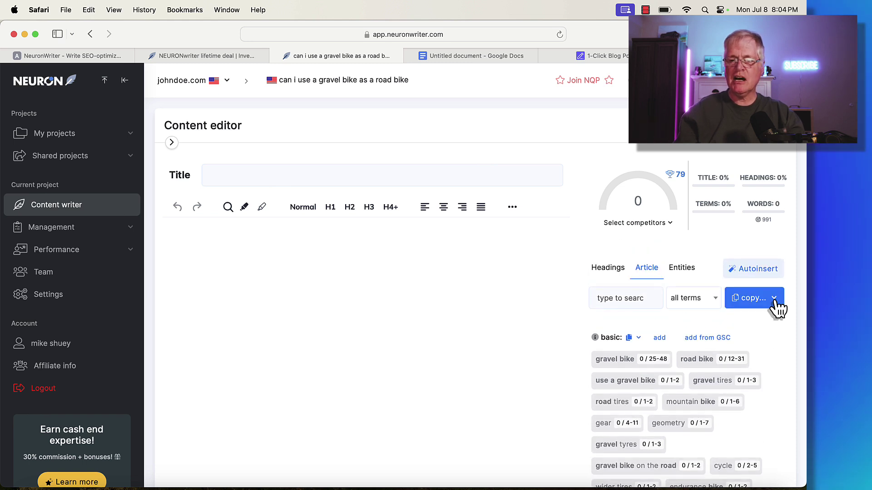
click(774, 298)
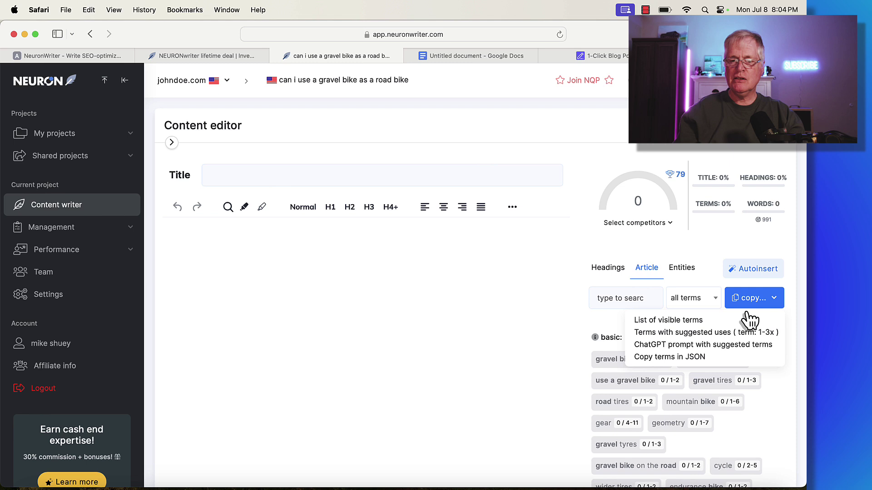
click(694, 321)
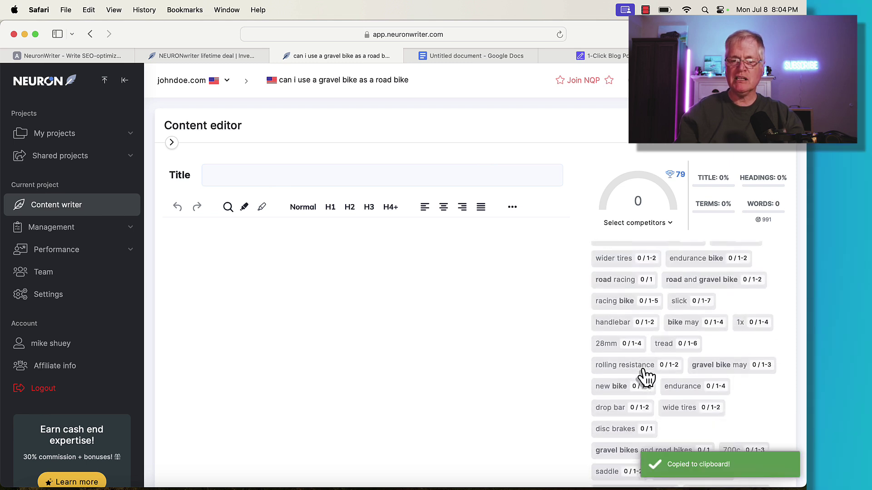
scroll(646, 376, down, 10)
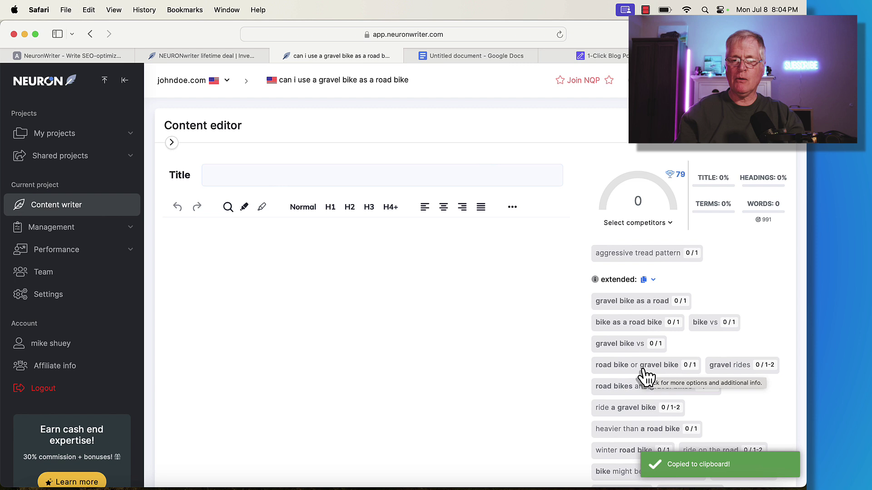
scroll(644, 375, up, 5)
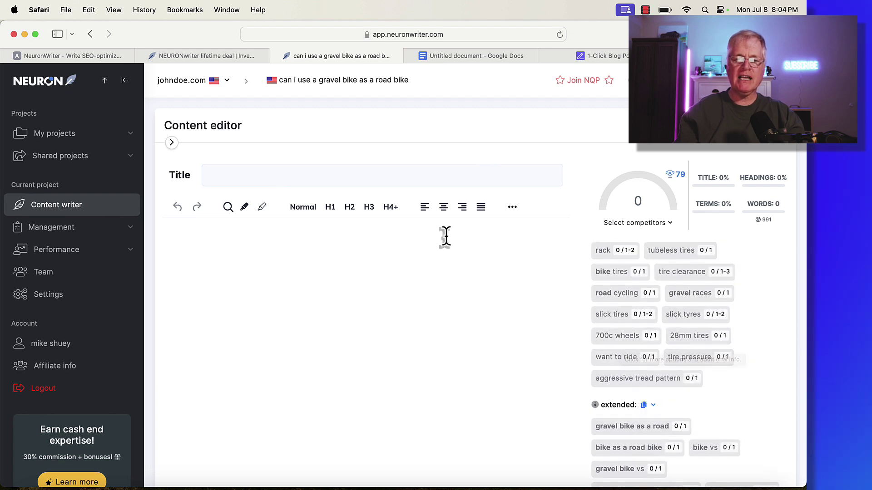
- Paste the copied term list into the blank Google Docs document
click(520, 58)
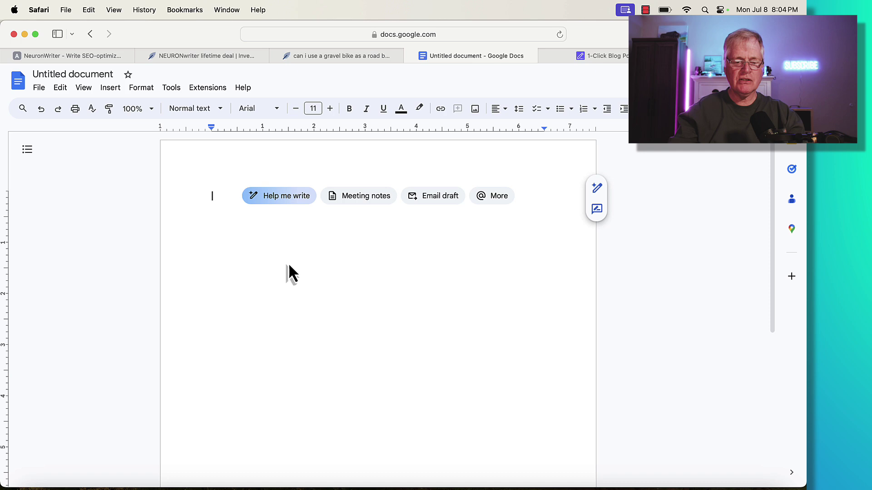
key(super+v)
scroll(313, 231, up, 15)
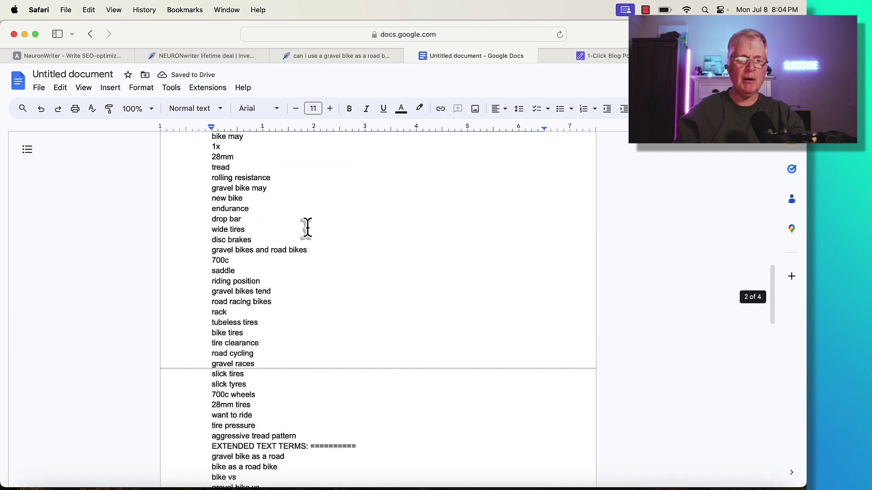
scroll(307, 228, up, 10)
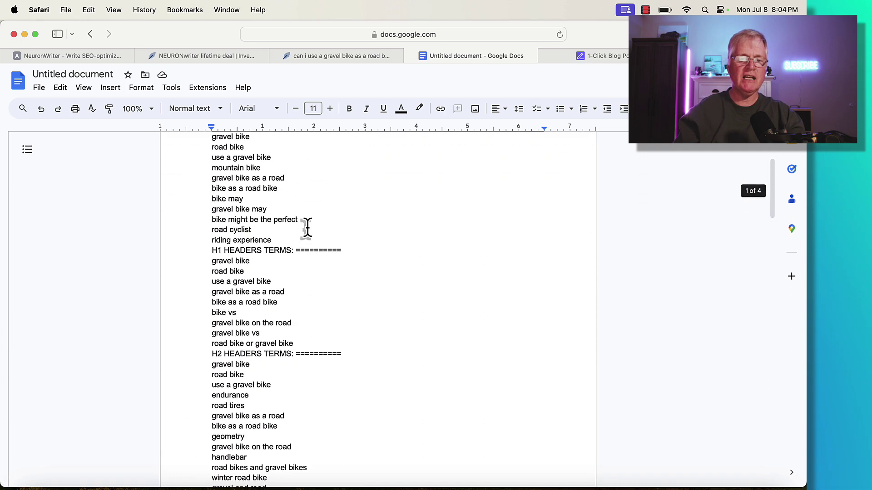
scroll(307, 228, up, 5)
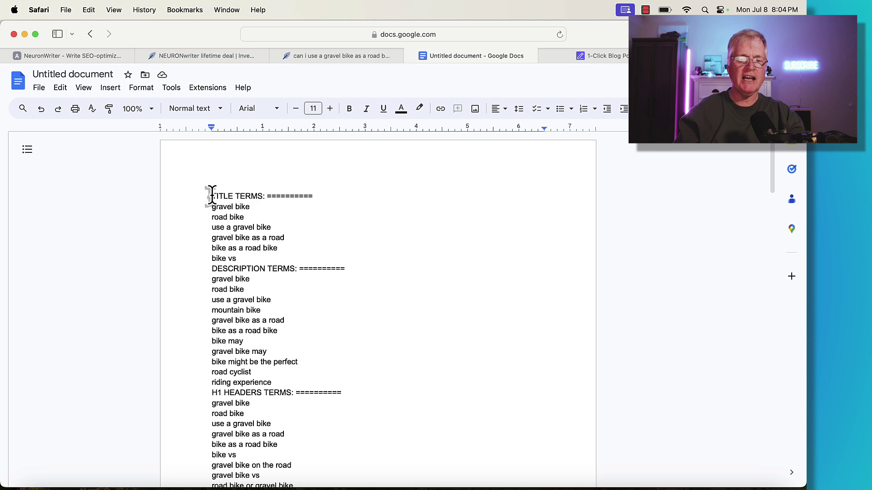
- Delete the title, description and header terms and section labels, then select the remaining terms
drag(211, 195, 411, 378)
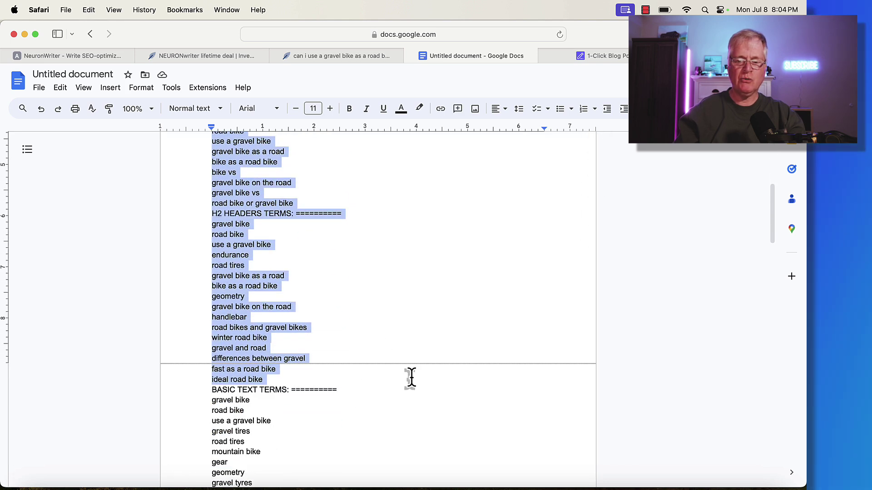
key(BackSpace)
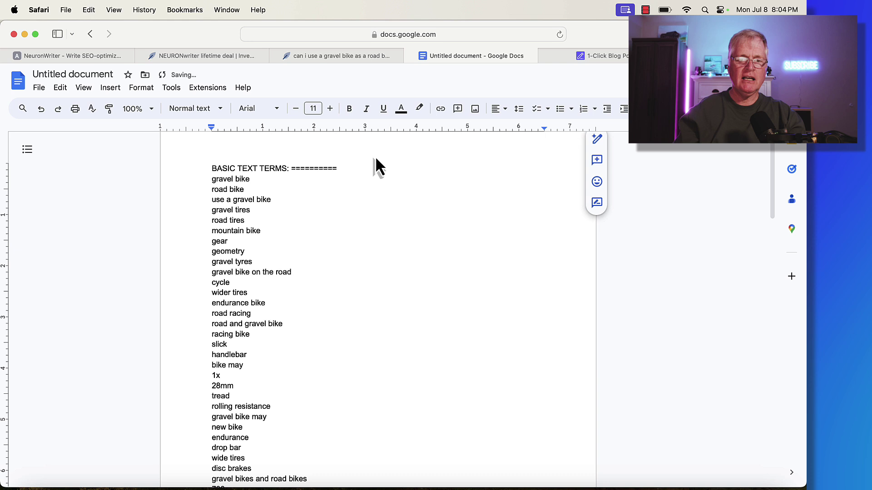
drag(341, 168, 247, 159)
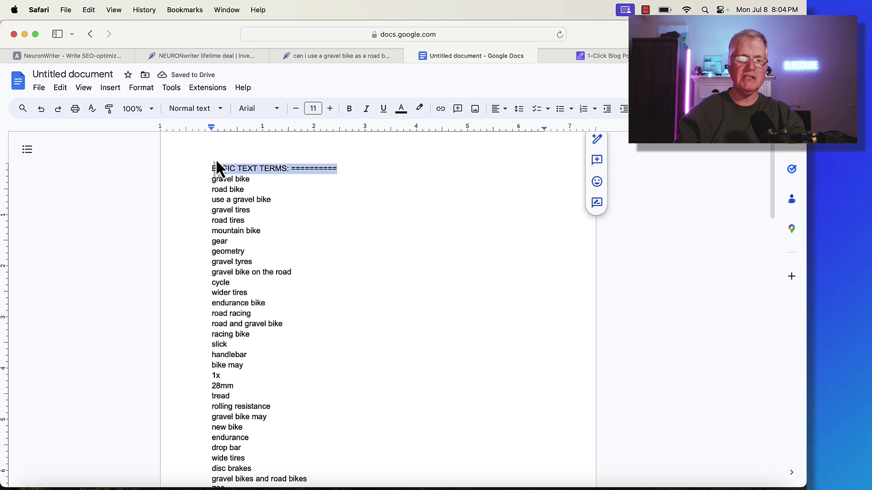
key(BackSpace)
scroll(334, 315, down, 10)
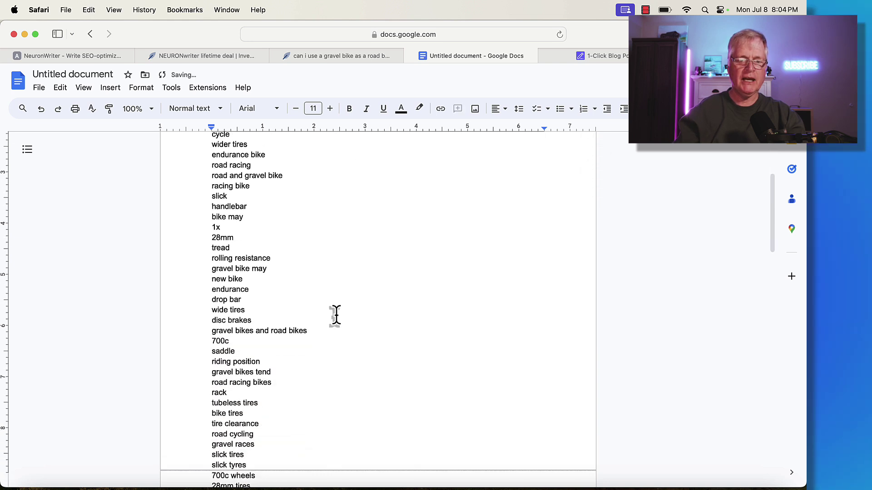
drag(359, 361, 210, 359)
scroll(207, 202, up, 15)
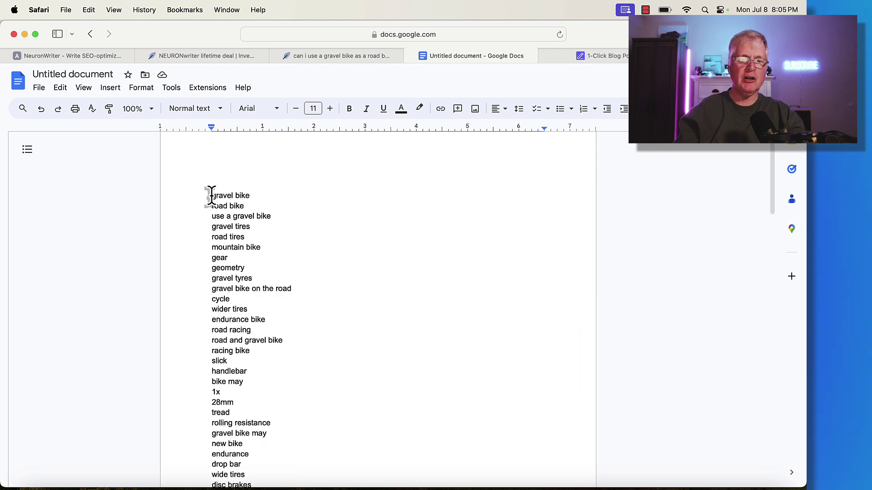
drag(211, 196, 264, 439)
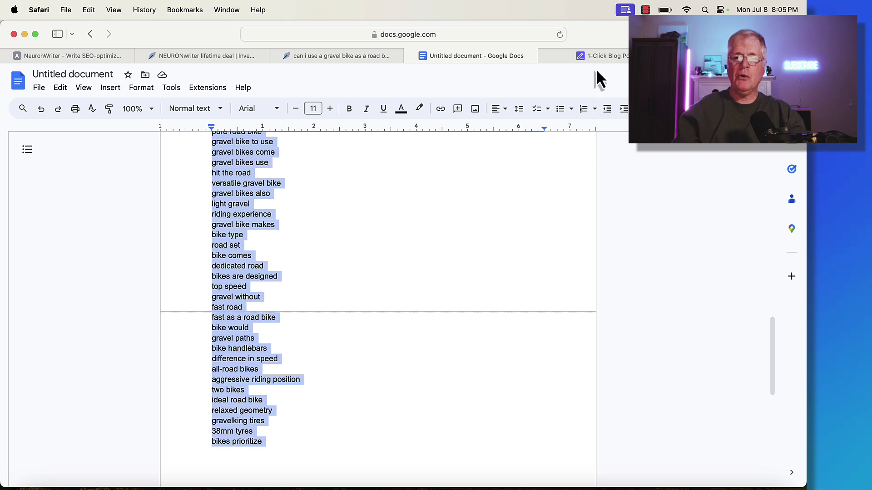
mouse_move(605, 59)
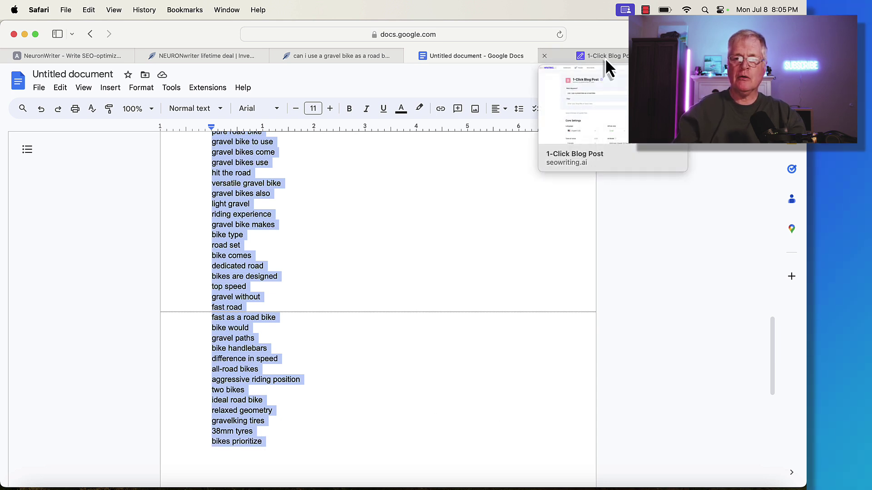
- Paste the 100 gravel bike terms into SEOWriting.ai's 'Keywords to include in the text' field
click(605, 59)
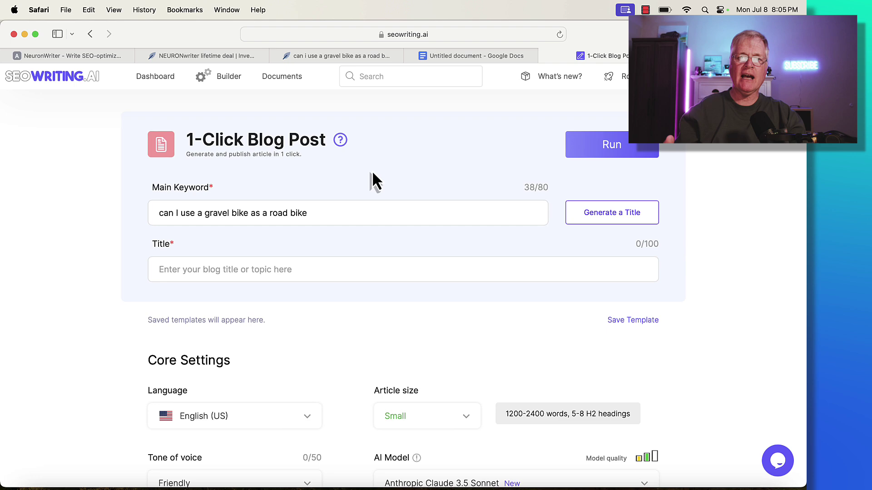
scroll(372, 173, down, 10)
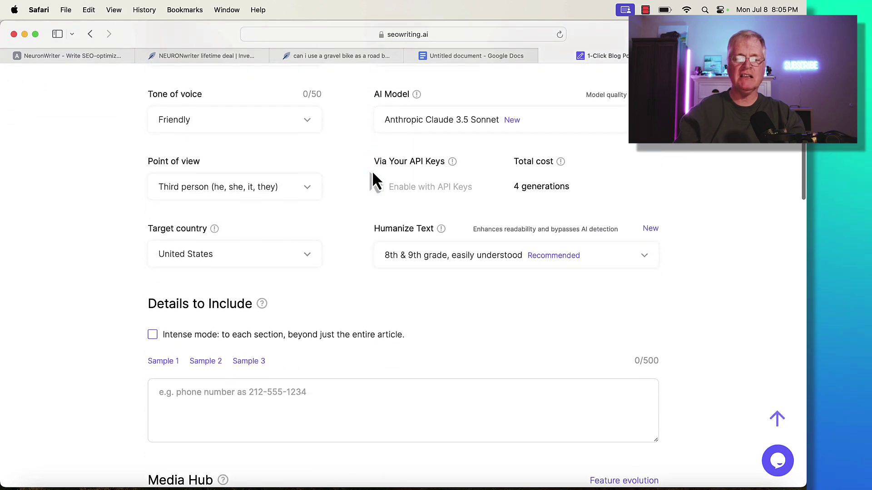
scroll(372, 173, down, 15)
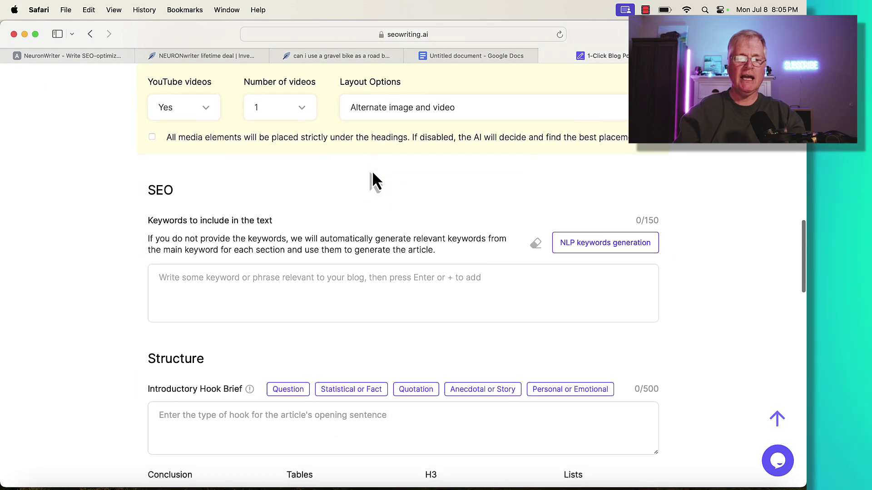
scroll(373, 177, down, 2)
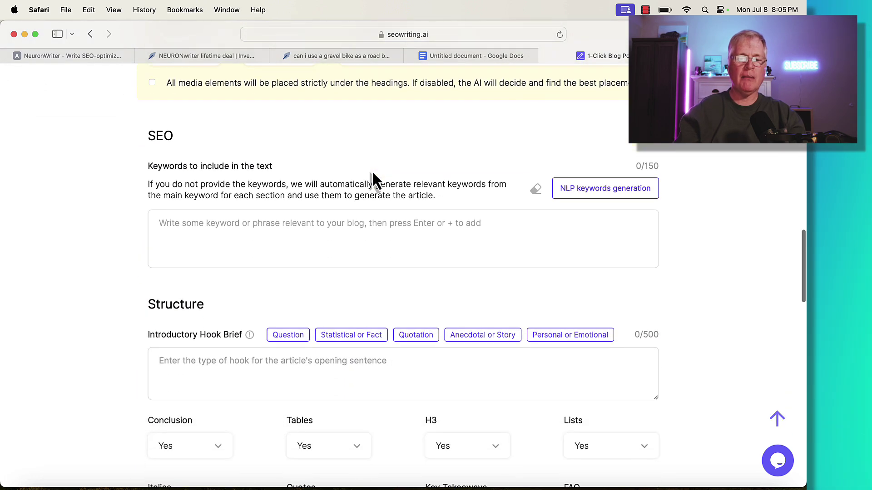
click(169, 227)
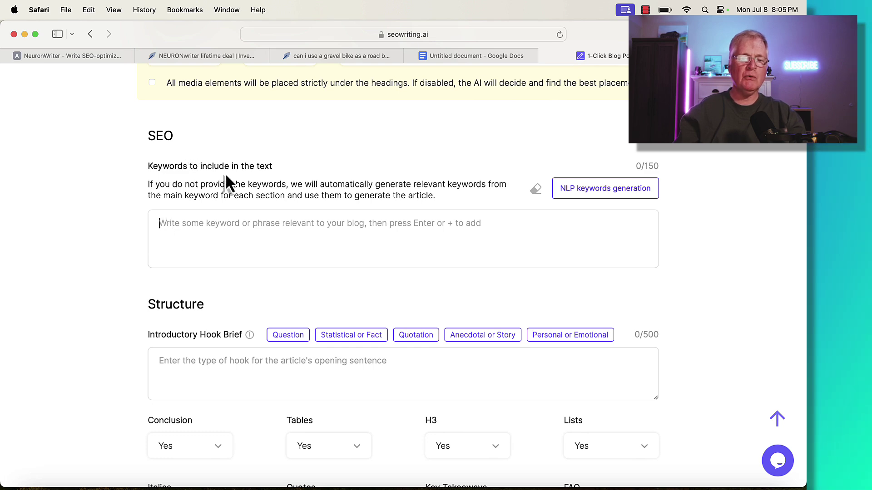
key(super+v)
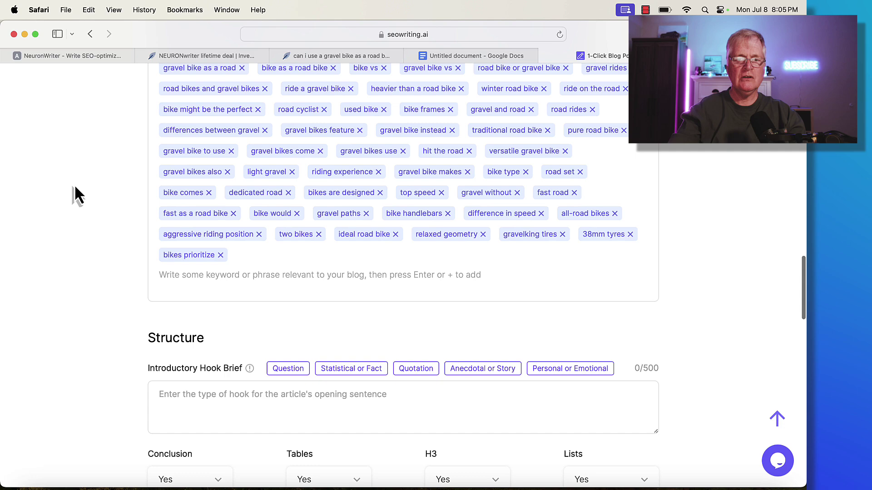
scroll(360, 179, up, 8)
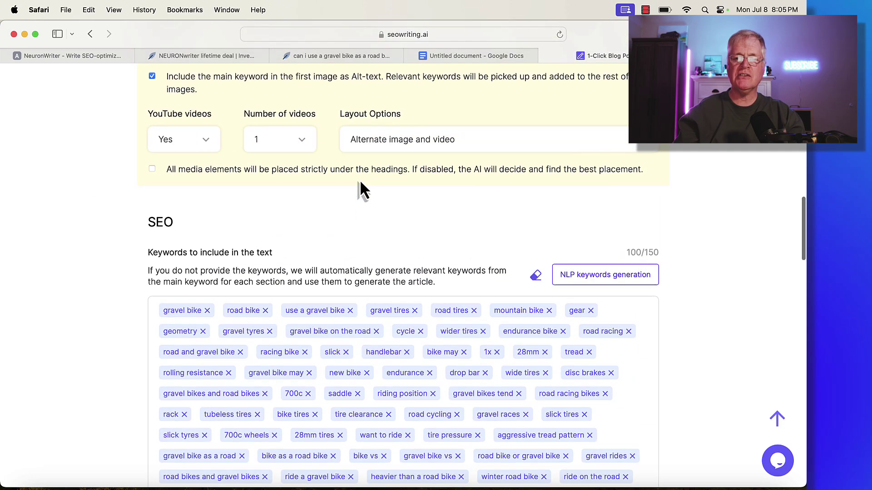
scroll(359, 179, down, 5)
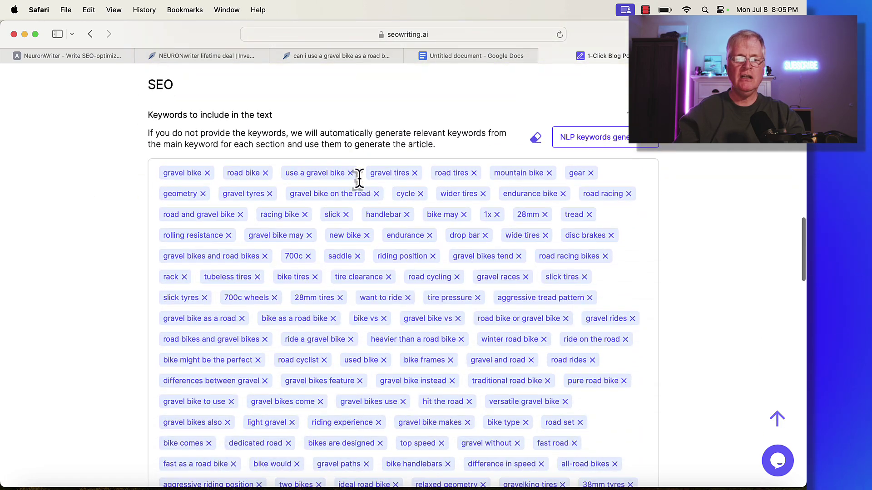
scroll(359, 179, down, 2)
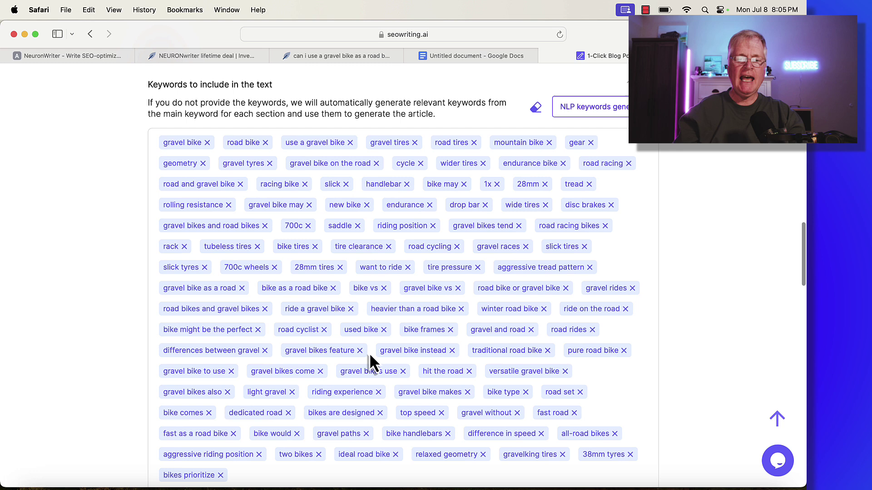
scroll(573, 350, up, 3)
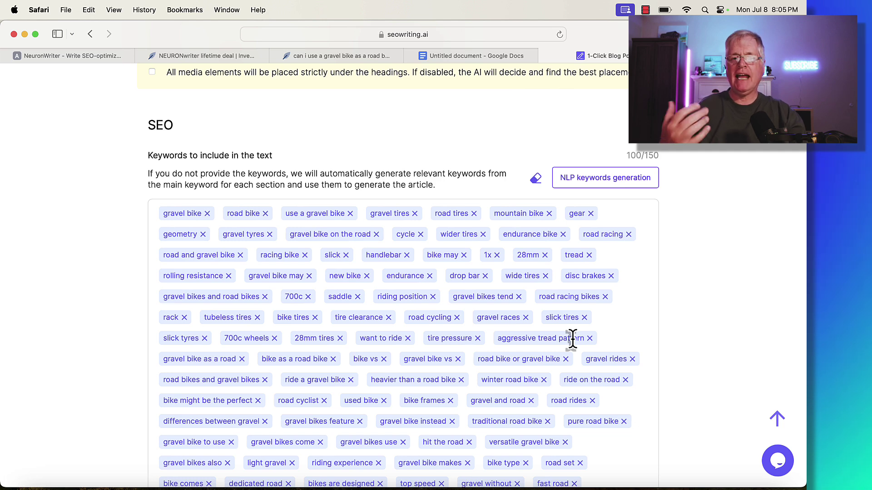
scroll(647, 318, up, 10)
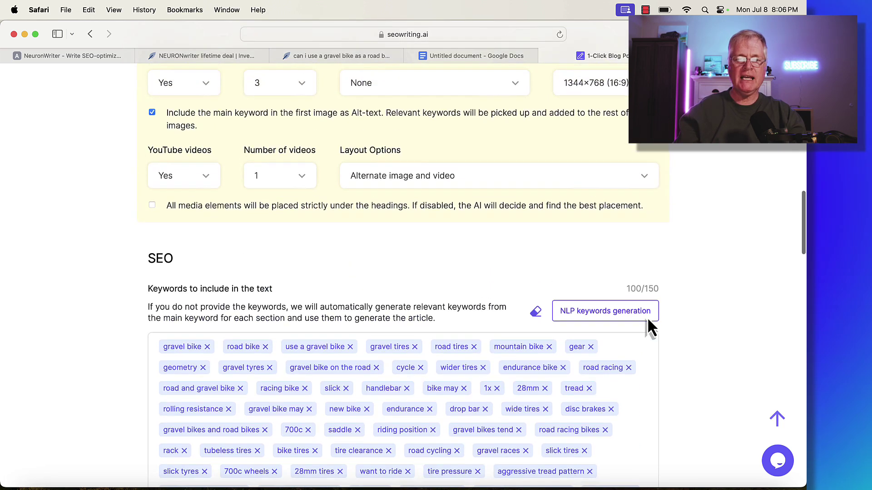
scroll(648, 320, up, 15)
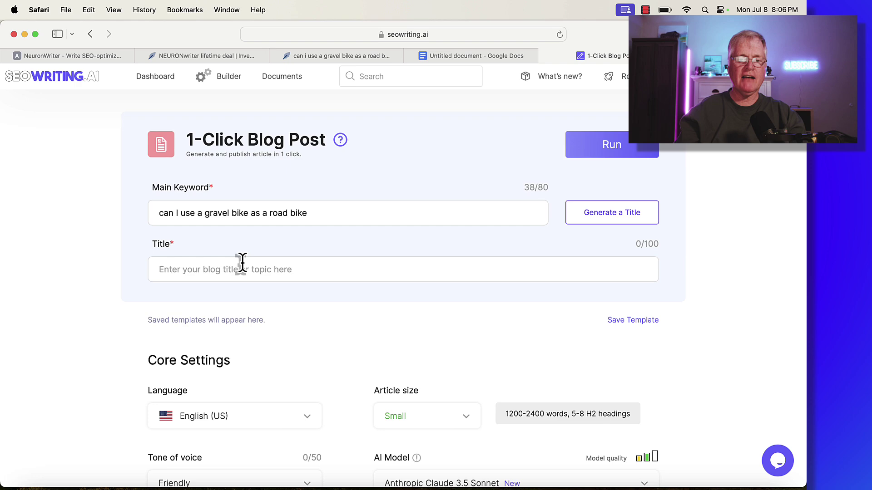
- Generate an AI title for the gravel bike article in NeuronWriter's title and description editor
click(341, 56)
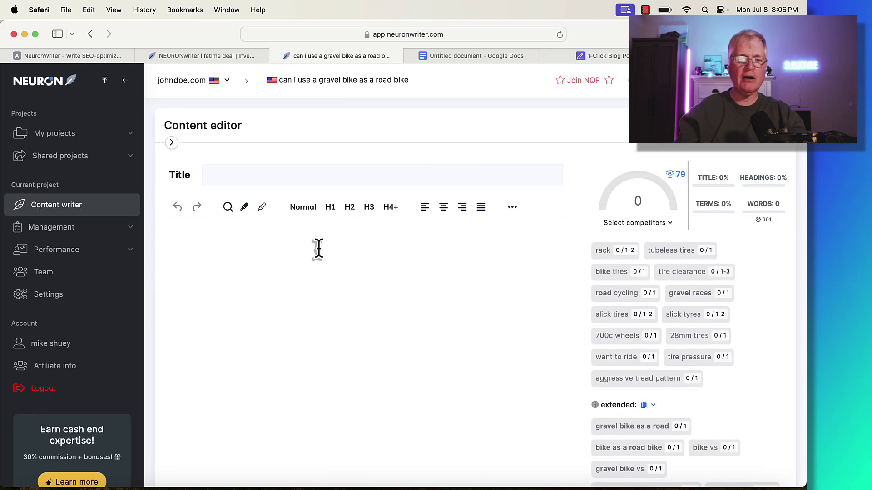
click(304, 183)
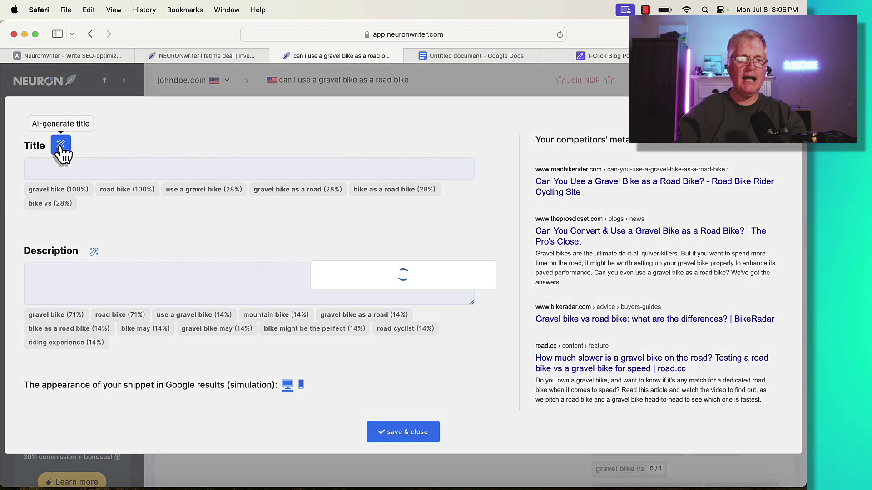
click(61, 147)
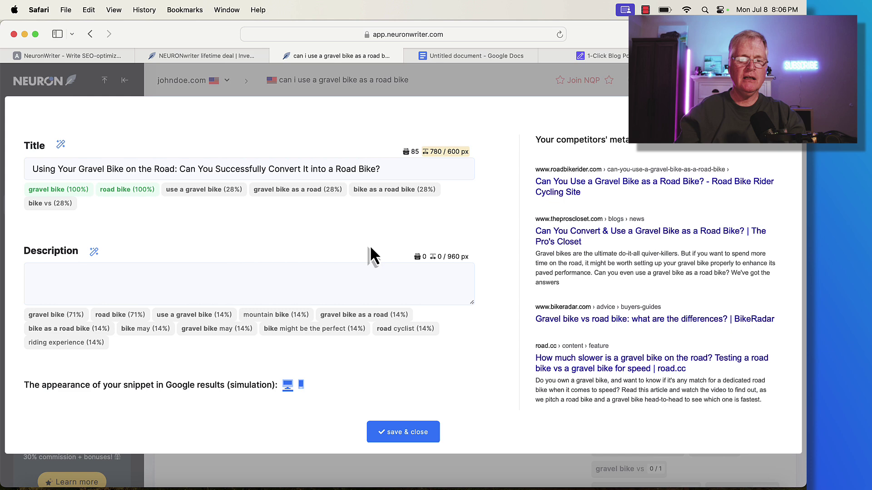
click(62, 145)
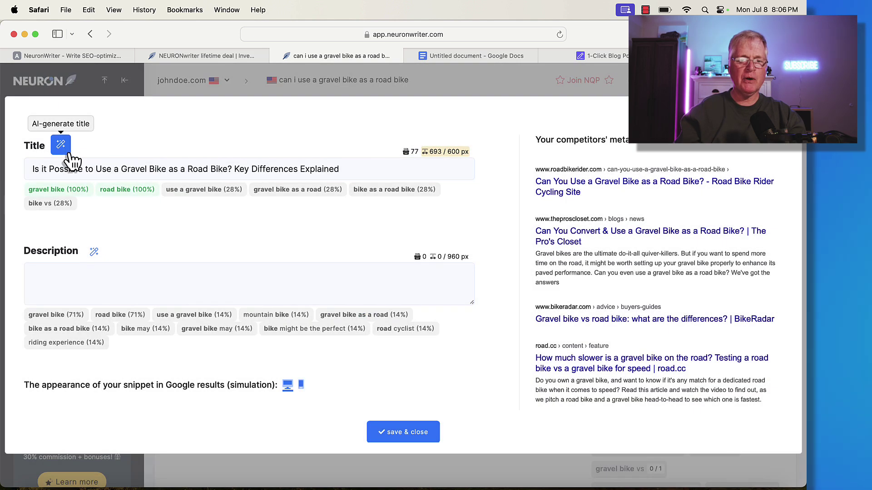
click(201, 171)
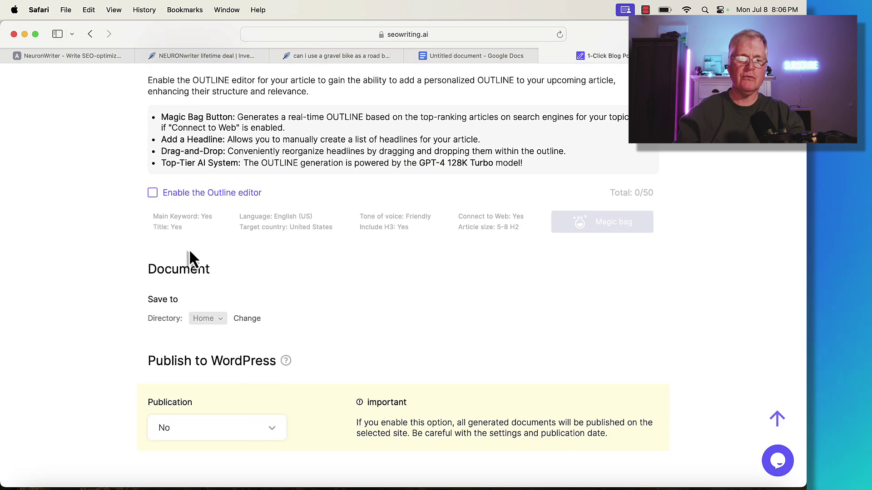
- Enable the Outline editor in SEOWriting.ai and recheck the keyword list against NeuronWriter
click(153, 193)
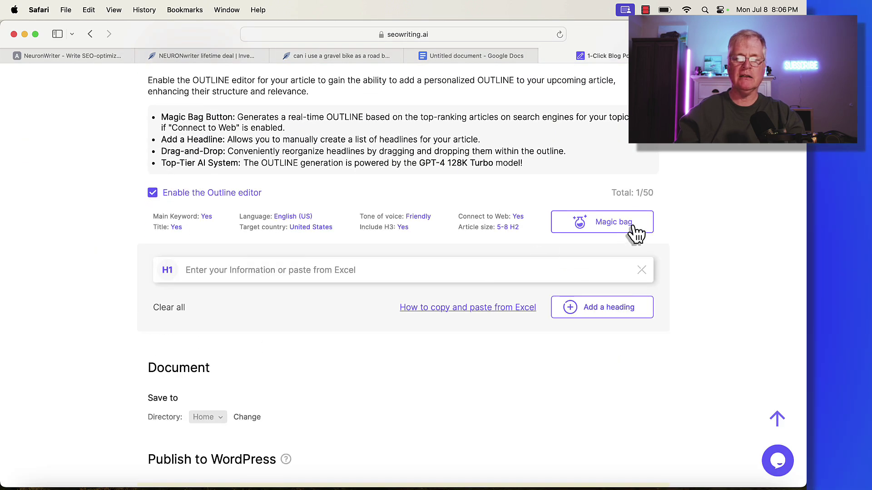
scroll(622, 337, up, 15)
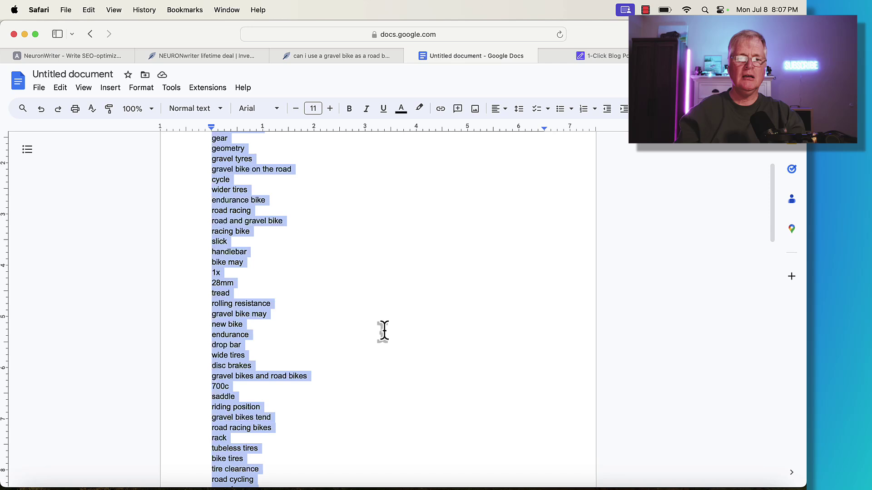
scroll(384, 330, up, 5)
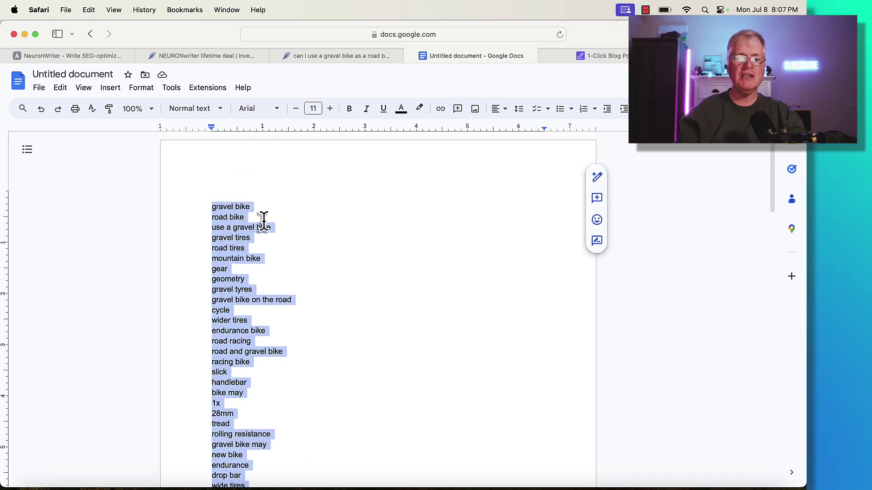
scroll(303, 340, down, 4)
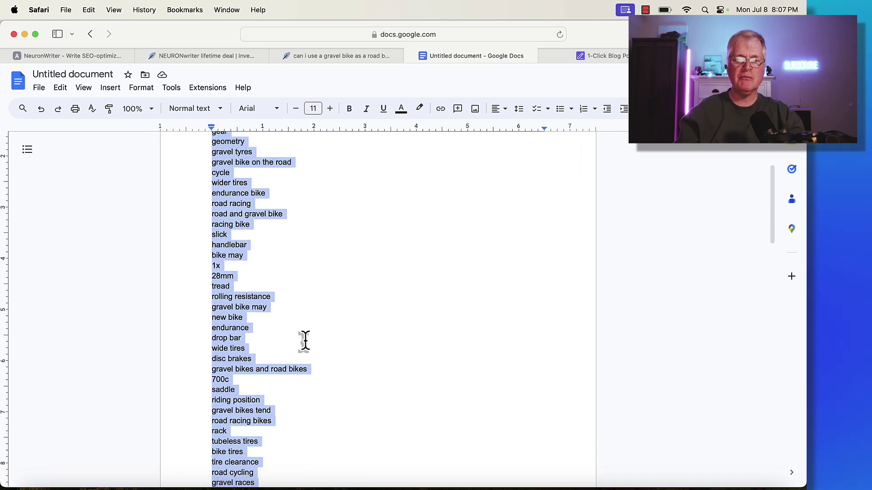
scroll(305, 341, down, 1)
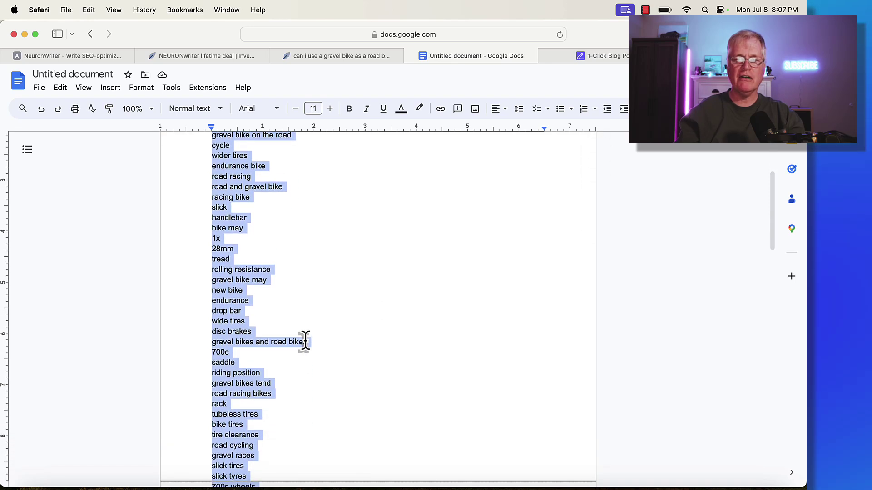
click(356, 56)
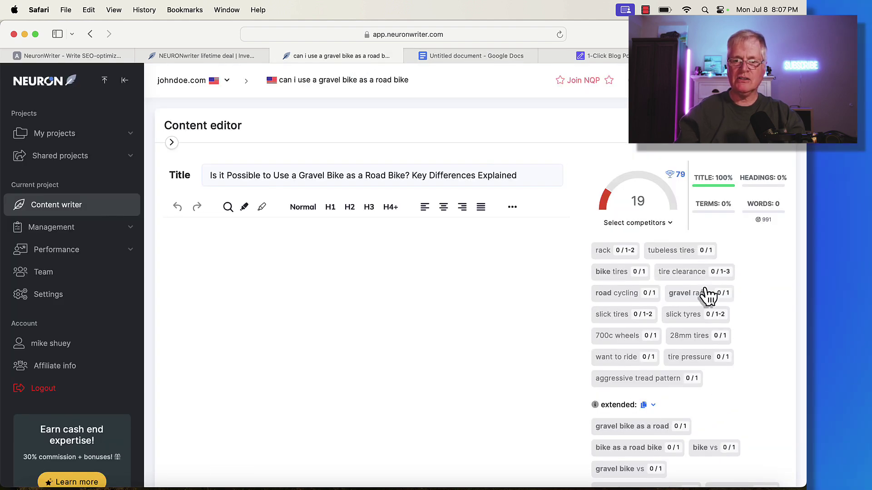
click(620, 57)
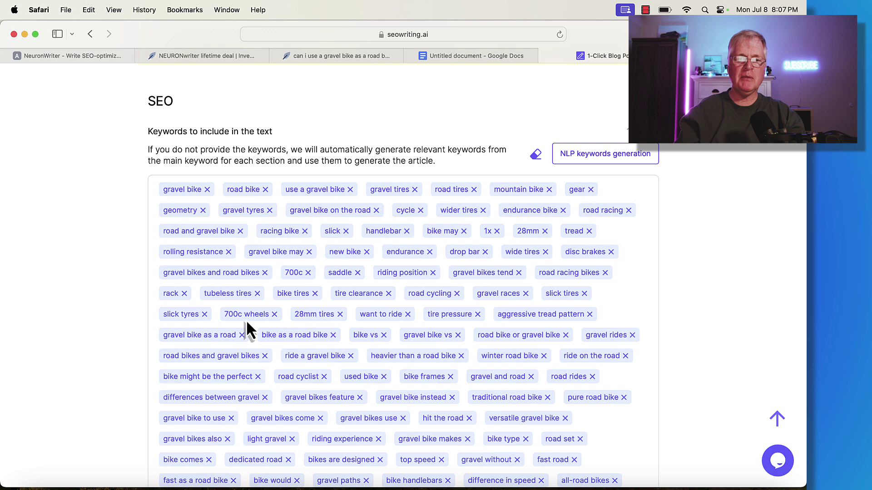
- Copy the 1317-word gravel-bike article from SEOWriting.ai, then return to the NeuronWriter editor tab
scroll(490, 127, up, 20)
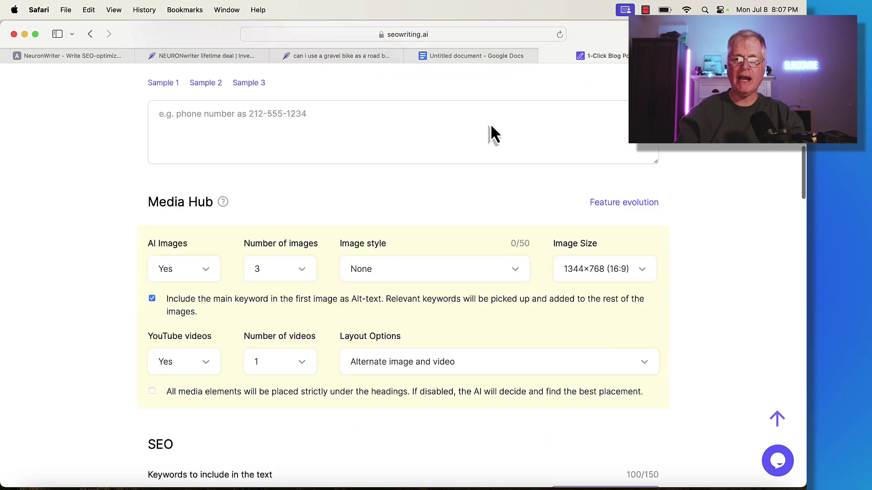
scroll(492, 127, up, 2)
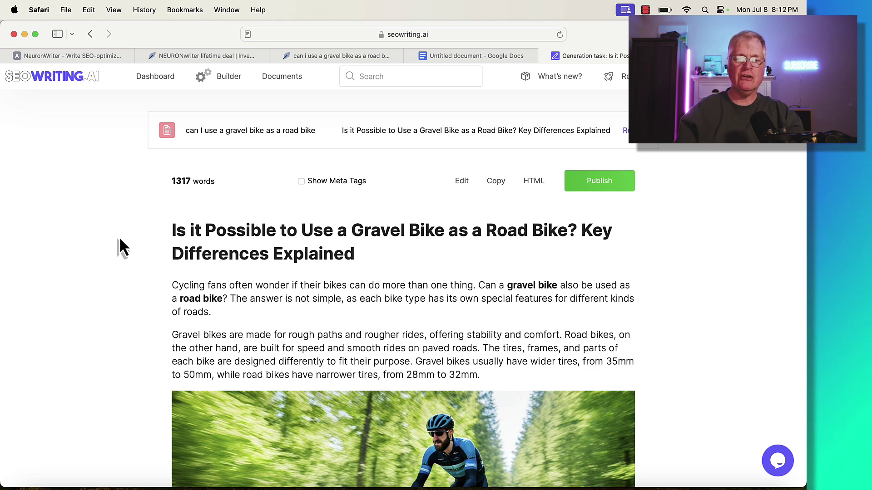
click(496, 182)
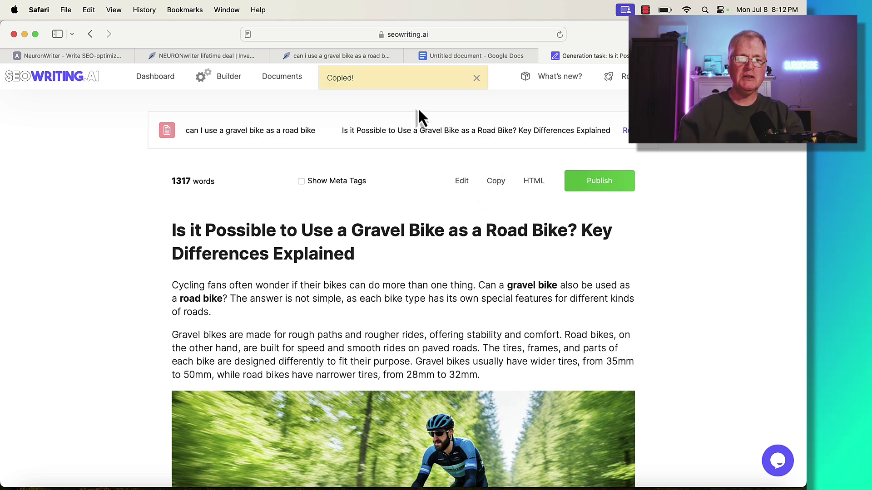
click(355, 58)
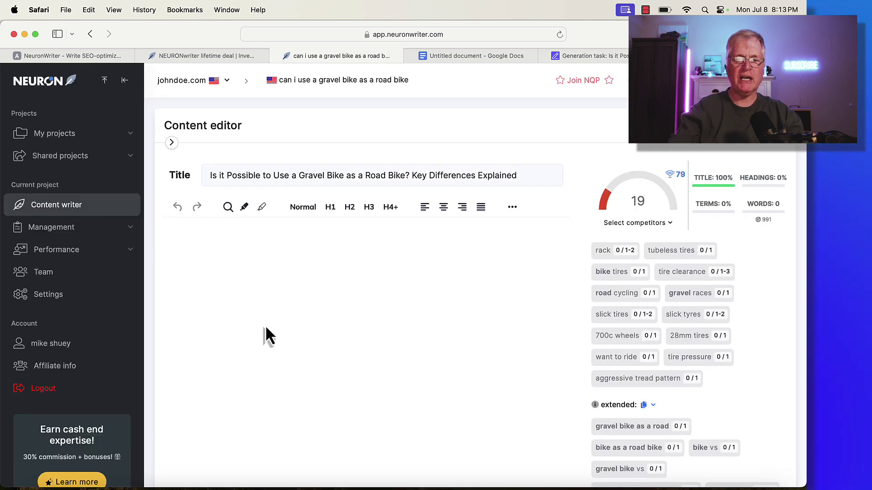
- Paste the gravel-bike article into NeuronWriter's empty editor, raising the score from 19 to 63
key(super+v)
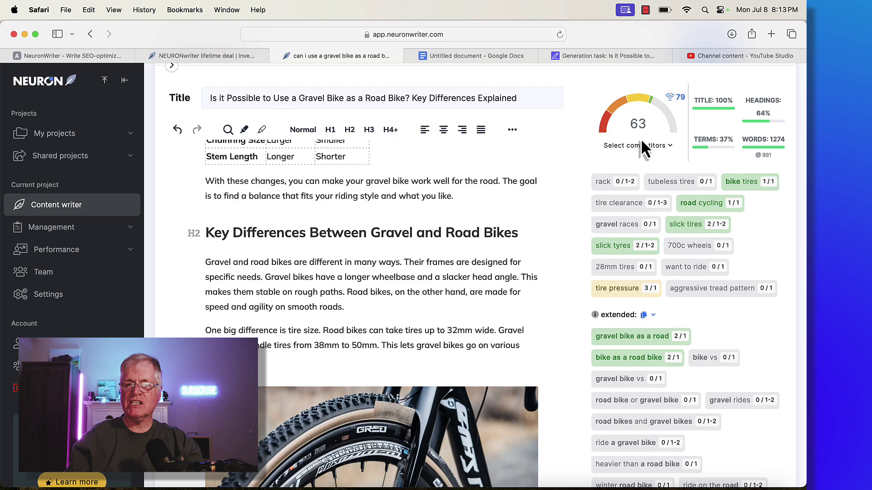
scroll(657, 215, down, 5)
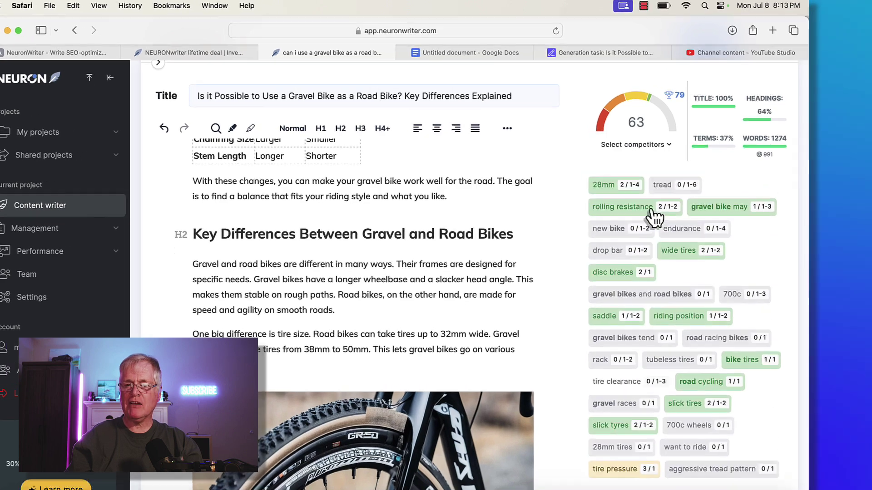
scroll(623, 227, up, 5)
mouse_move(663, 55)
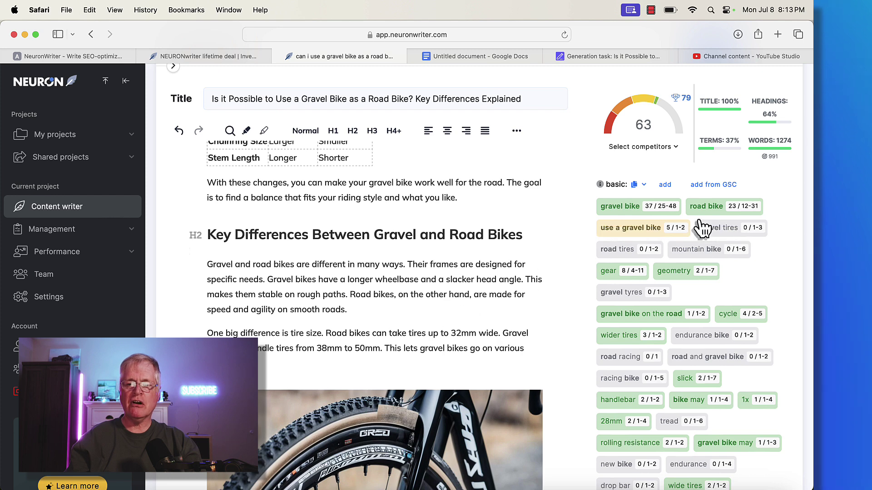
- Insert 'gravel' before 'tires' in the tire-size sentence so the gravel tires term counts
click(744, 255)
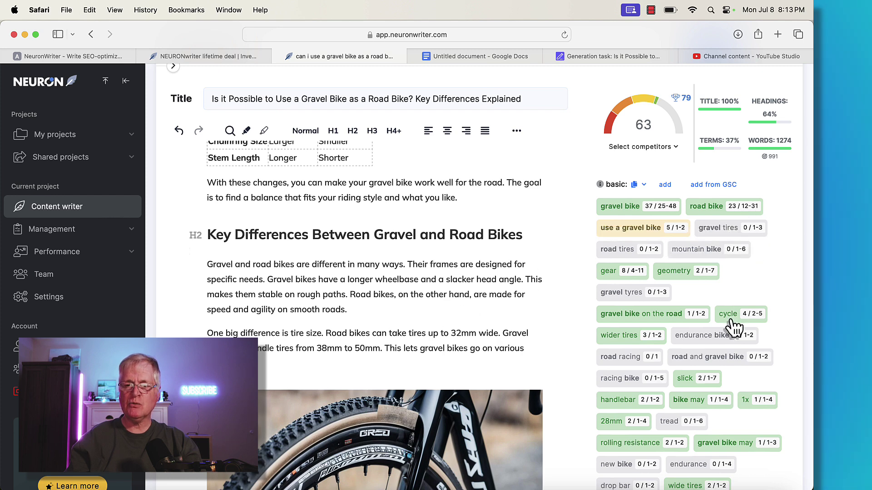
scroll(735, 313, down, 1)
scroll(731, 325, up, 2)
scroll(729, 320, down, 2)
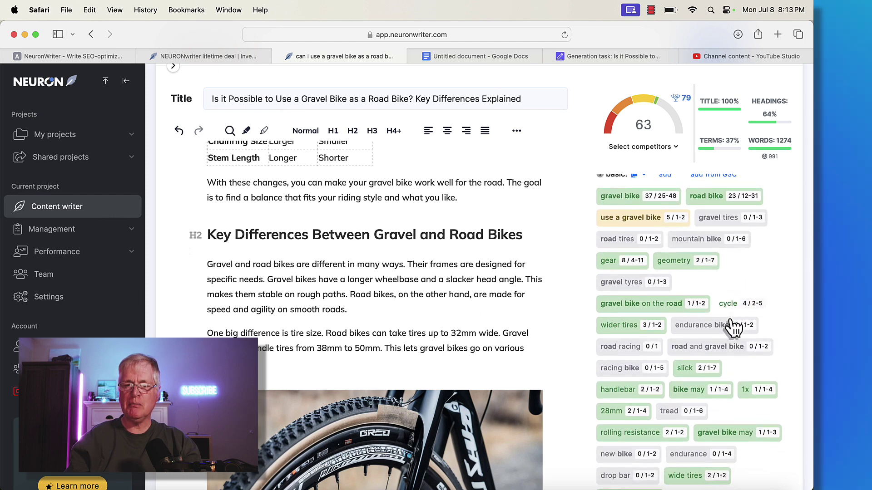
scroll(732, 326, down, 1)
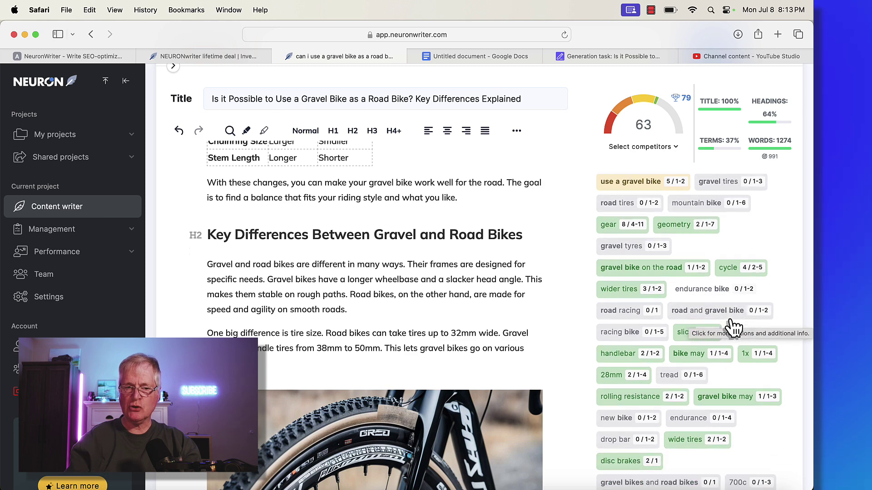
scroll(732, 327, up, 3)
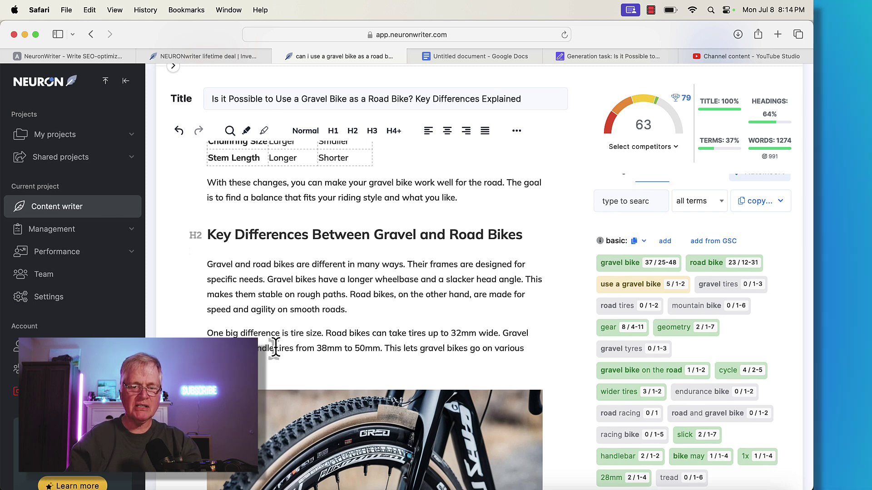
text(g)
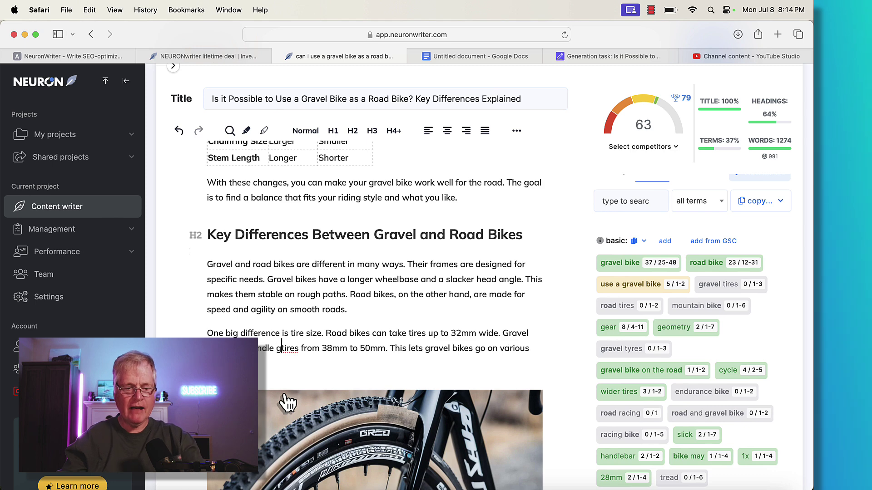
text(ravel)
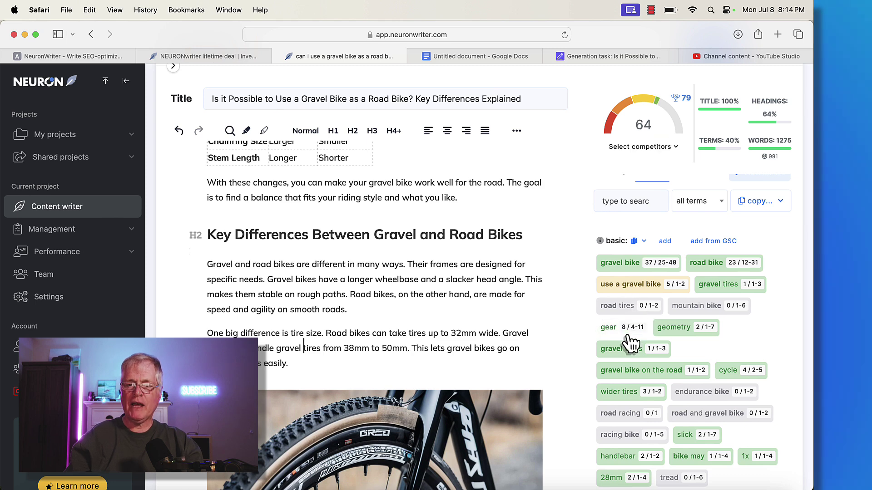
- Switch term suggestions to Headings, review the H2/H3 terms, and scroll to the Conclusion heading
scroll(632, 318, up, 3)
click(614, 243)
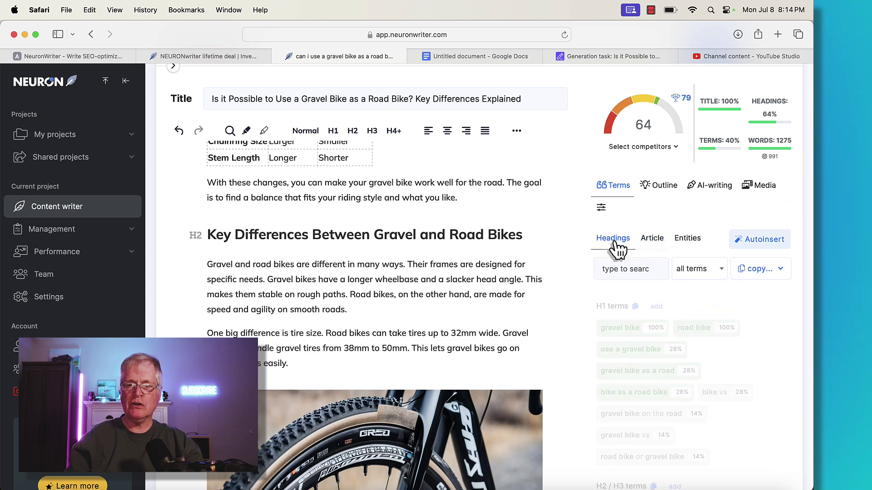
scroll(708, 319, down, 5)
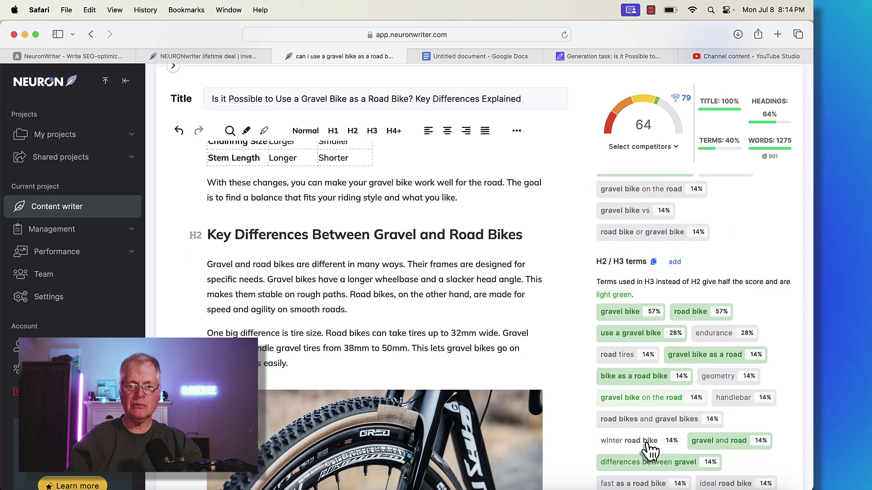
scroll(469, 318, down, 10)
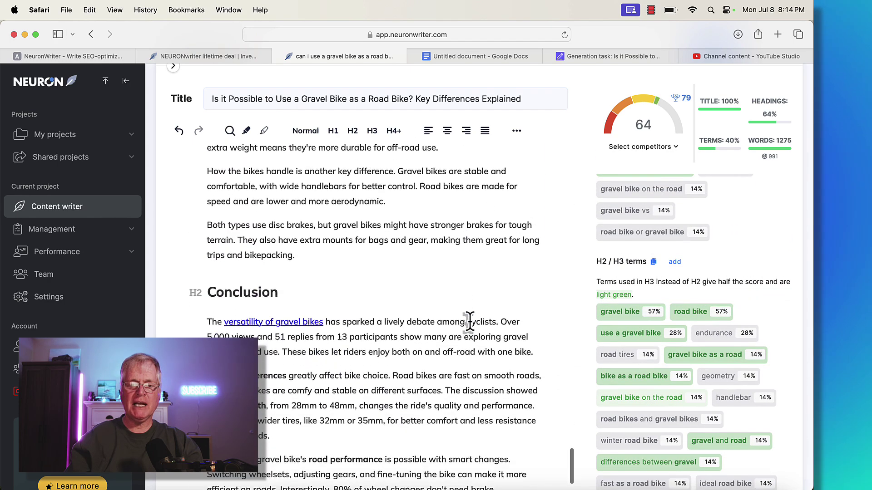
scroll(470, 324, up, 10)
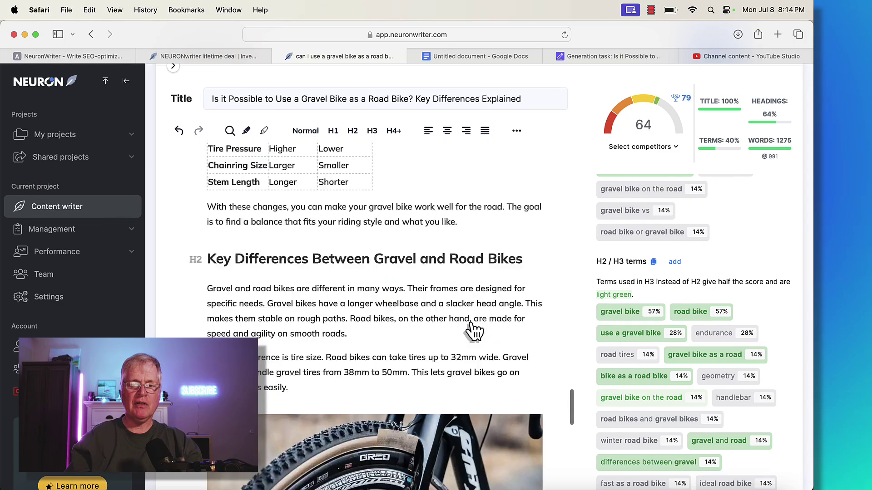
scroll(471, 327, up, 5)
scroll(469, 324, down, 15)
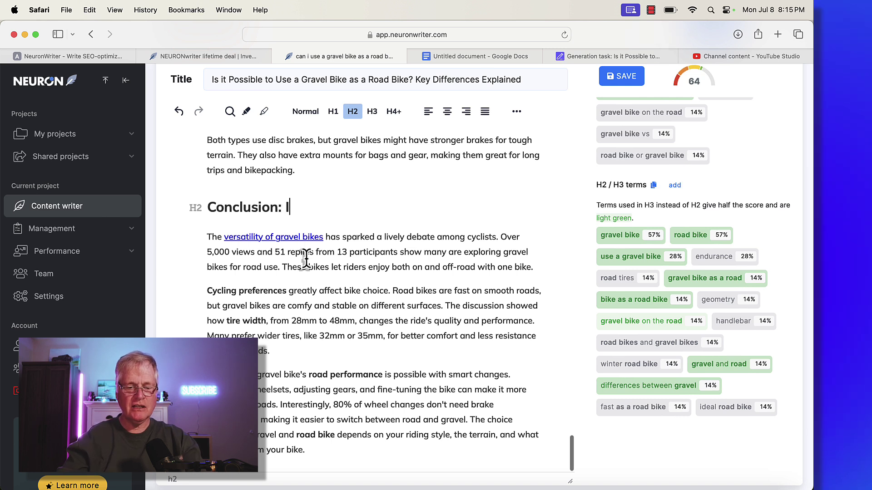
- Extend the closing H2 to 'Conclusion: Is a Gravel Bike an Ideal Road Bike', reaching score 65
text(Is a Gravel Bike an Ideal Road Bike)
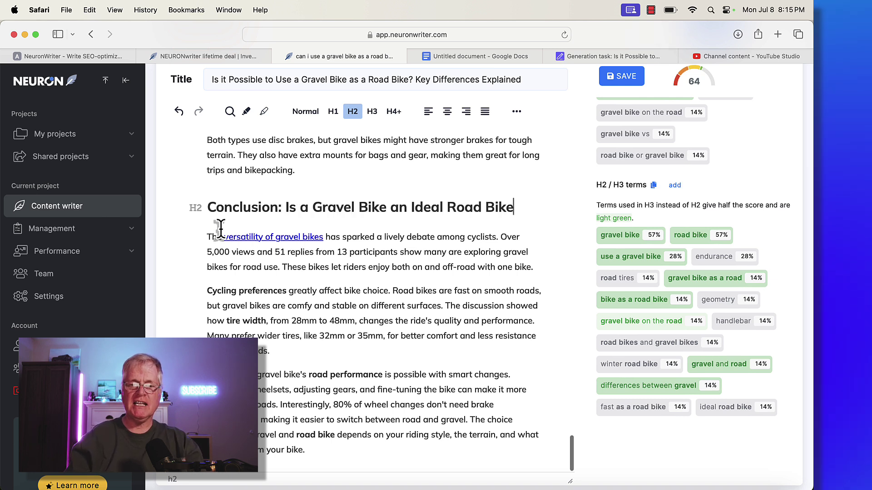
click(402, 164)
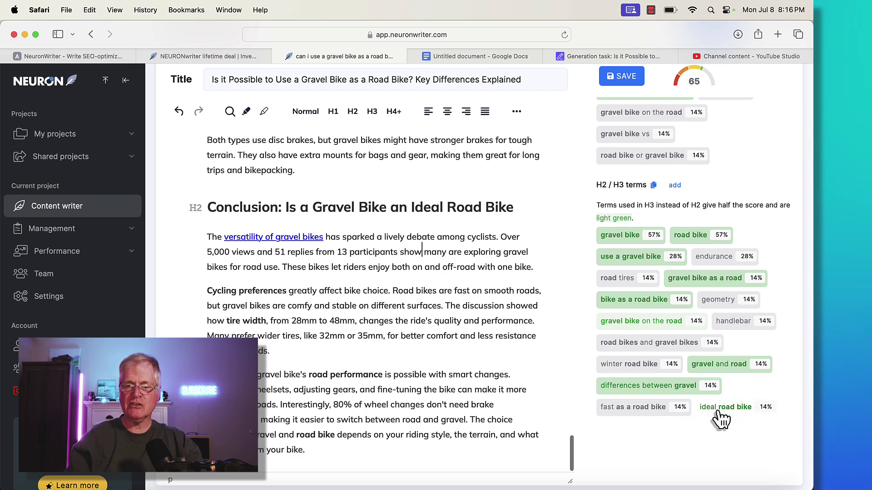
scroll(722, 354, up, 10)
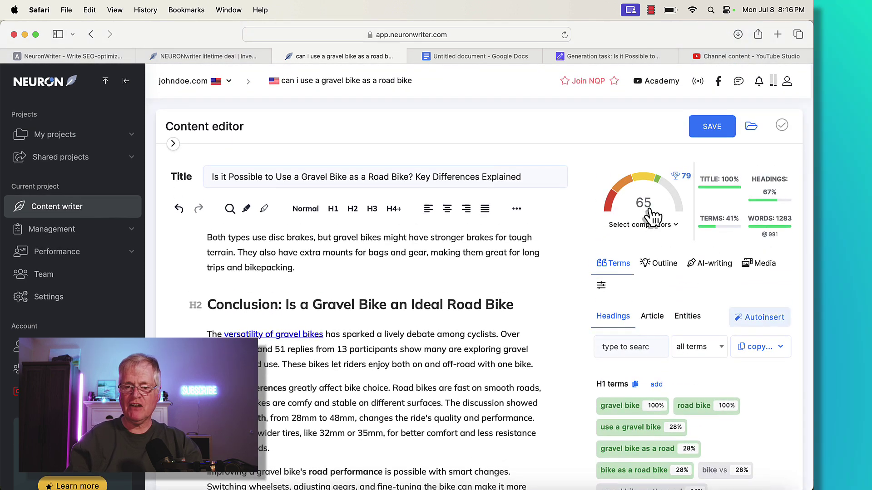
- Switch the terms panel back to the Article-wide suggestions and scroll through the list
scroll(709, 394, down, 2)
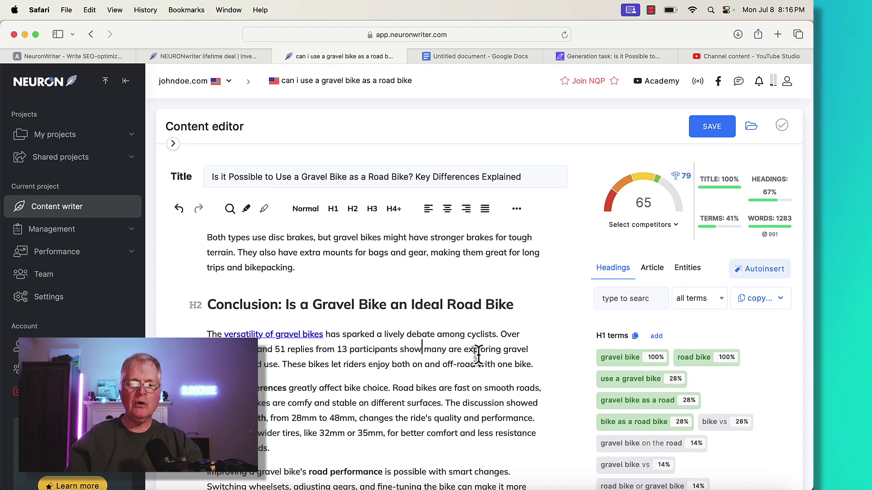
scroll(478, 355, down, 3)
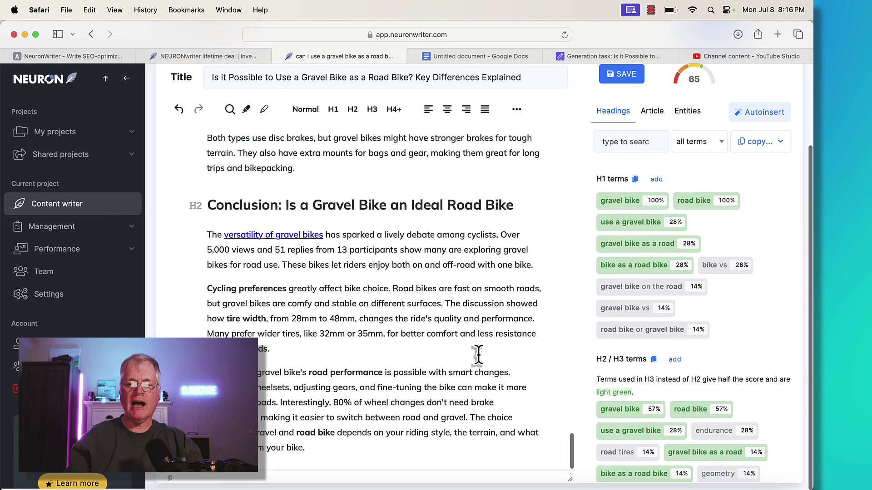
scroll(479, 355, up, 15)
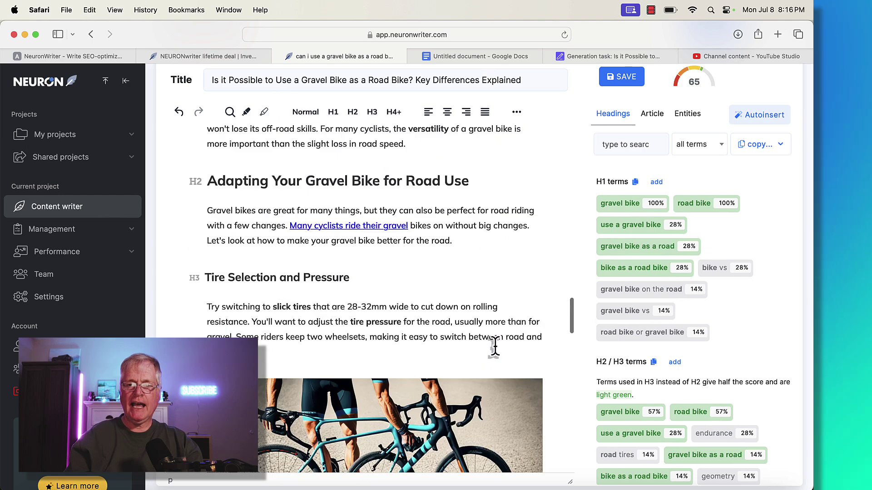
scroll(494, 346, up, 5)
click(654, 117)
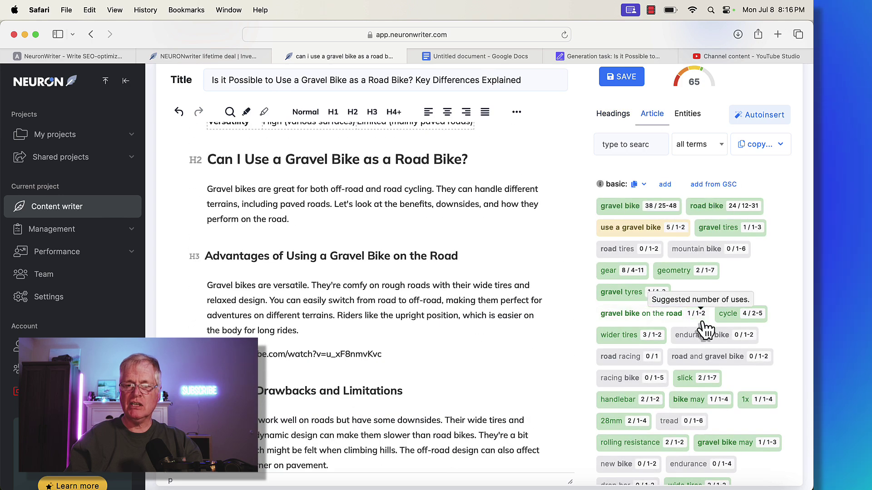
scroll(705, 330, down, 8)
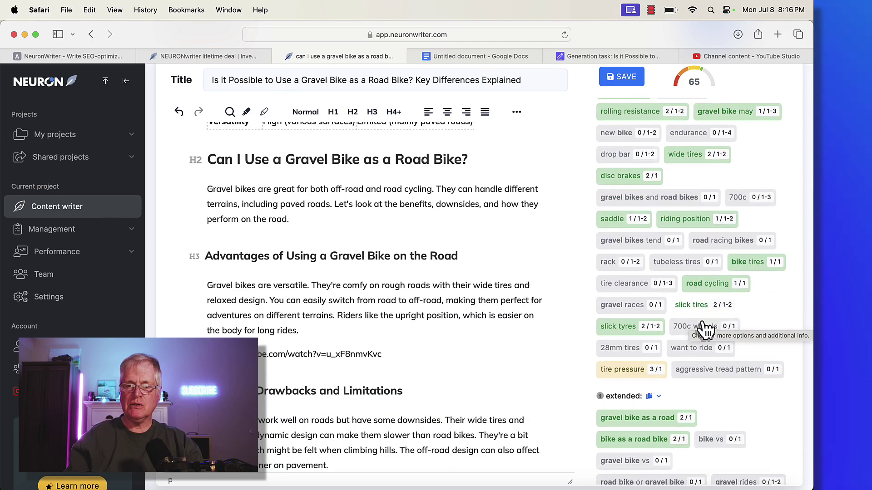
scroll(420, 372, up, 1)
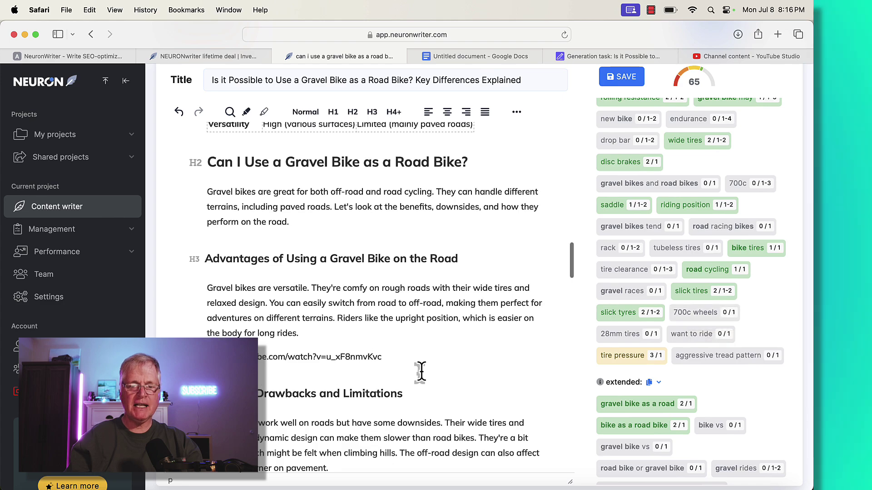
scroll(420, 372, up, 15)
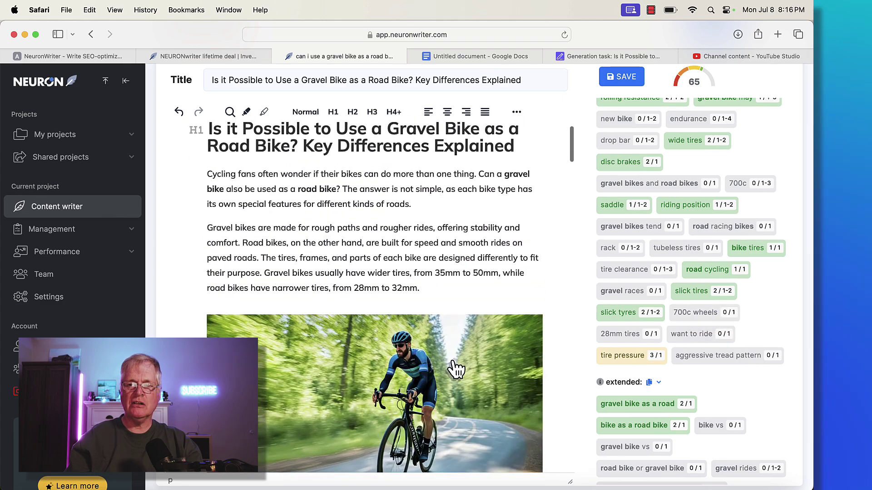
scroll(459, 282, up, 2)
scroll(648, 273, up, 8)
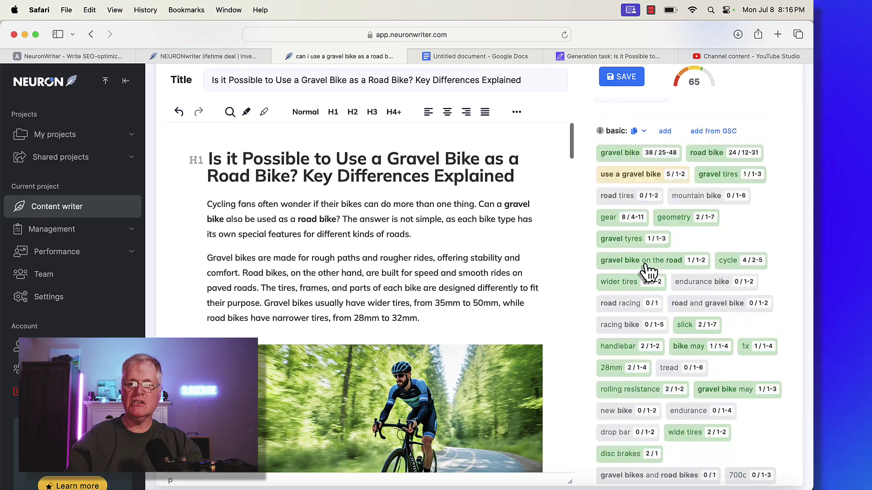
scroll(648, 271, up, 3)
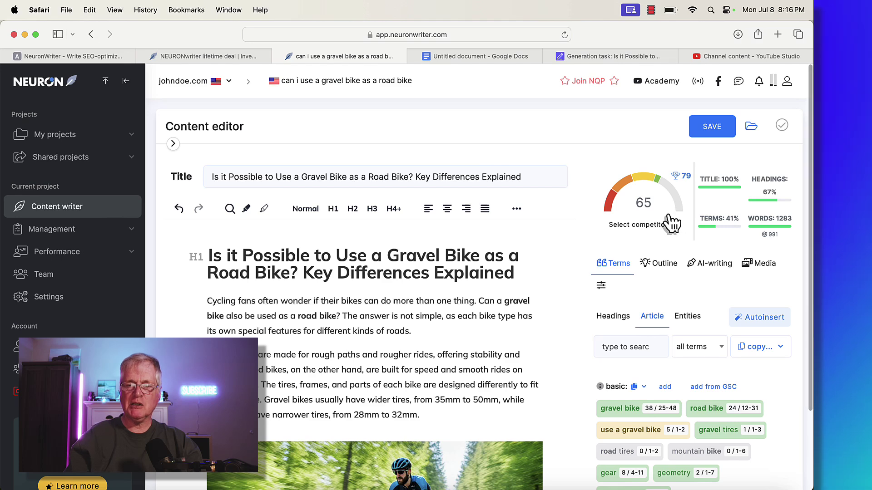
scroll(600, 415, down, 3)
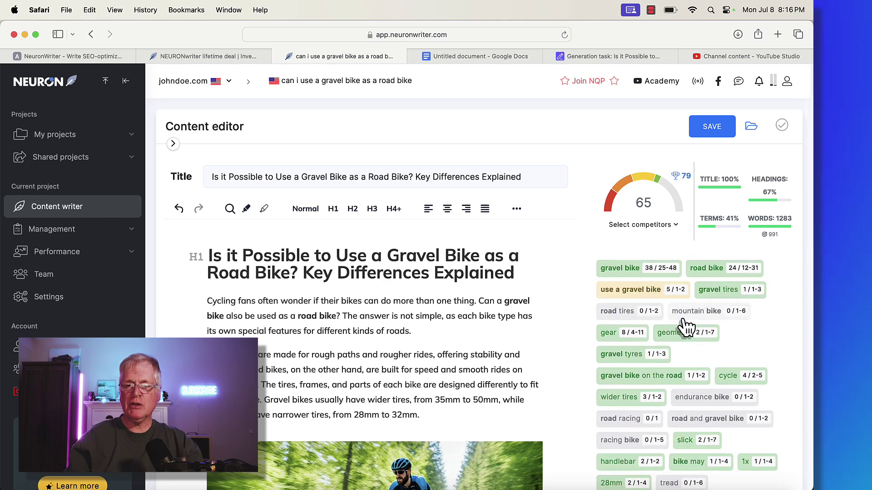
- Review the basic and extended terms and the competitor scores behind the 65 score gauge
mouse_move(644, 244)
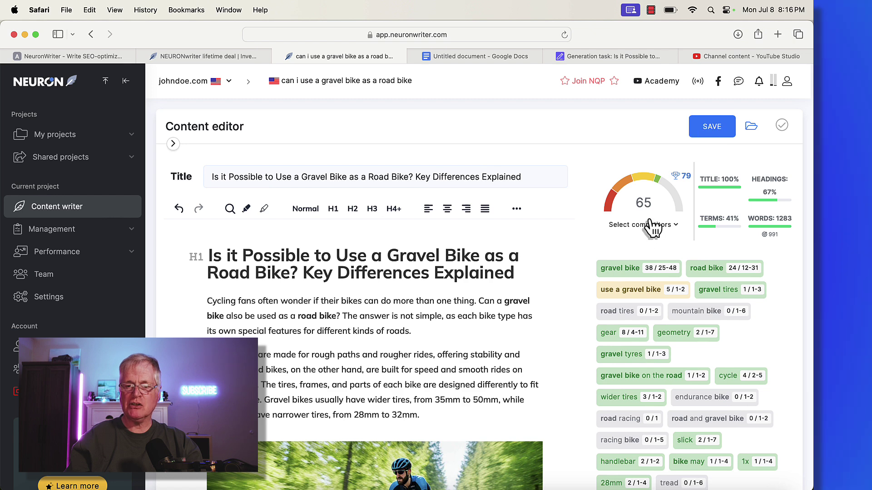
scroll(707, 340, down, 2)
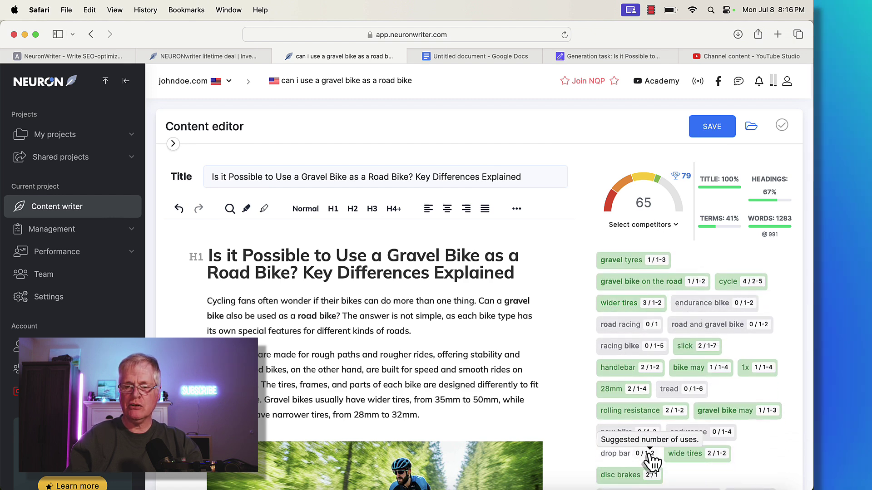
scroll(653, 459, down, 10)
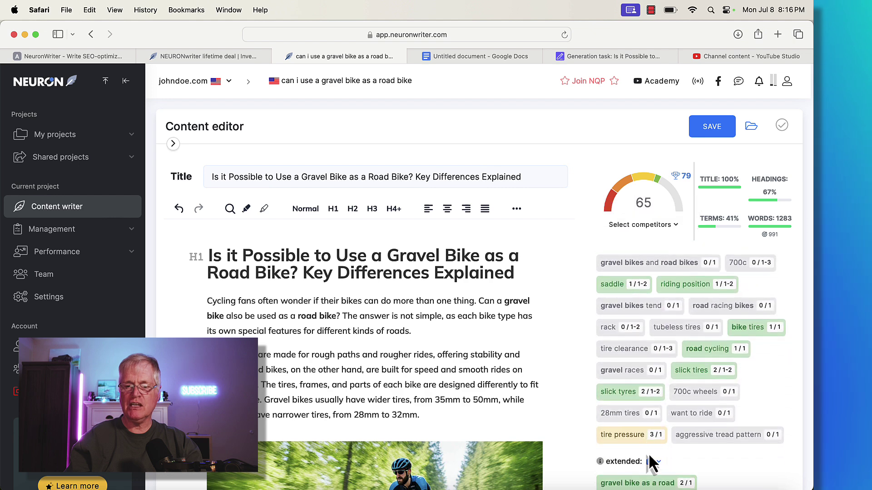
scroll(648, 453, down, 3)
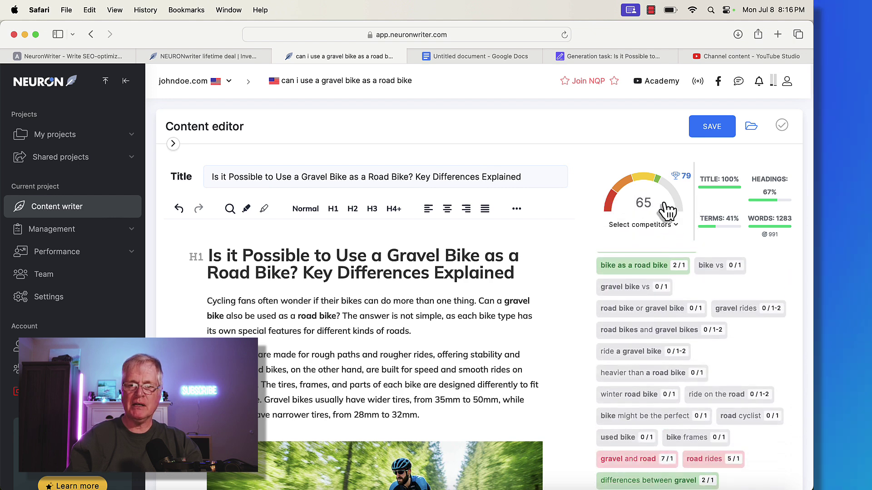
mouse_move(691, 188)
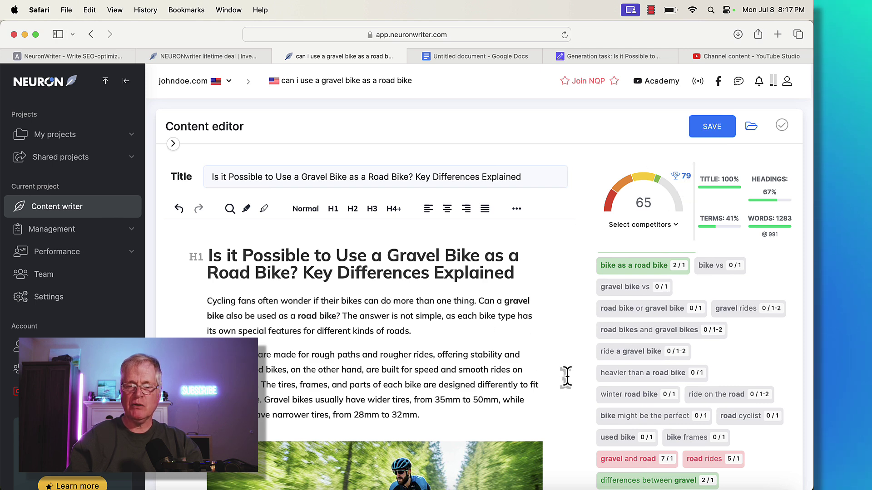
scroll(522, 380, down, 3)
scroll(523, 380, up, 3)
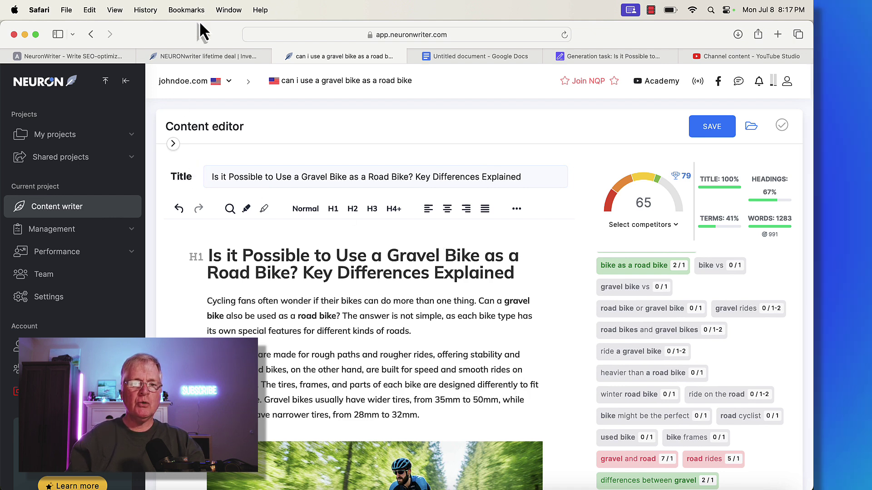
mouse_move(199, 55)
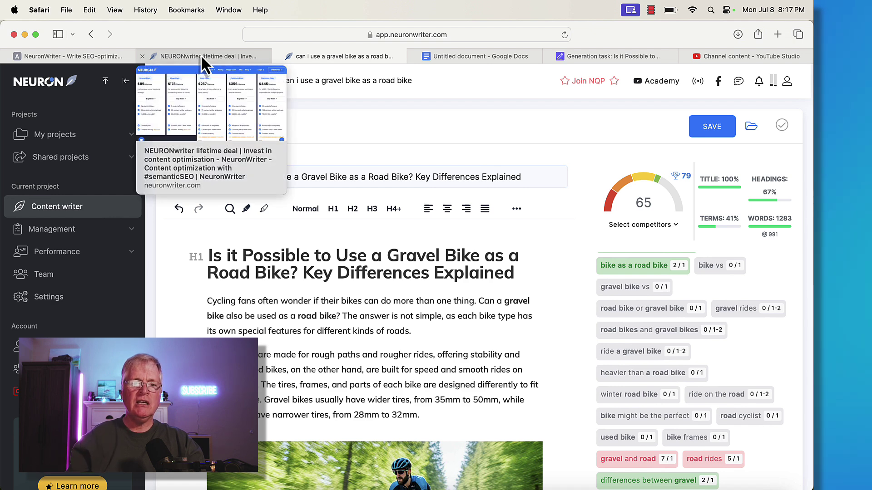
- Show the NEURONwriter lifetime deal tab, with plans from Bronze at $89 to Diamond at $445
click(201, 55)
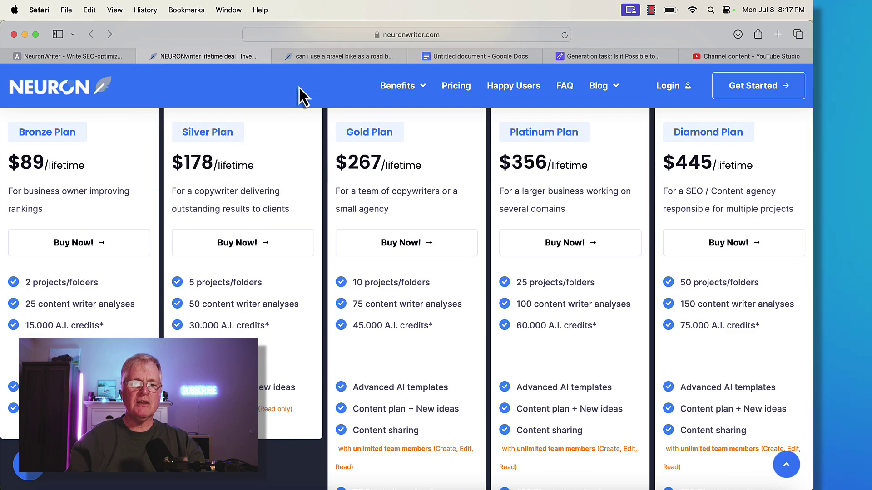